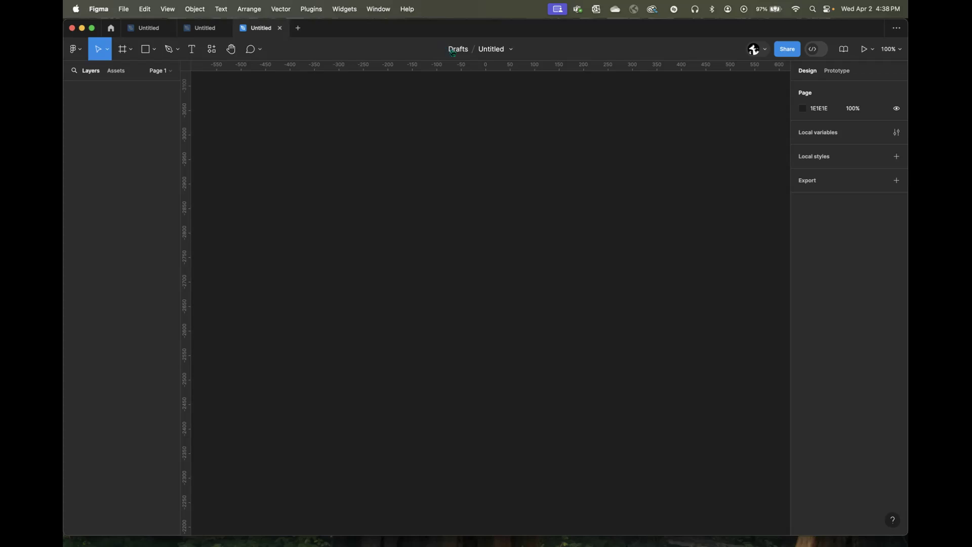
Step: Open the library browser from the file's assets and list the libraries of your teams
{"action": "left_click", "coordinate": [501, 49]}
{"action": "left_click", "coordinate": [474, 238]}
{"action": "left_click", "coordinate": [117, 71]}
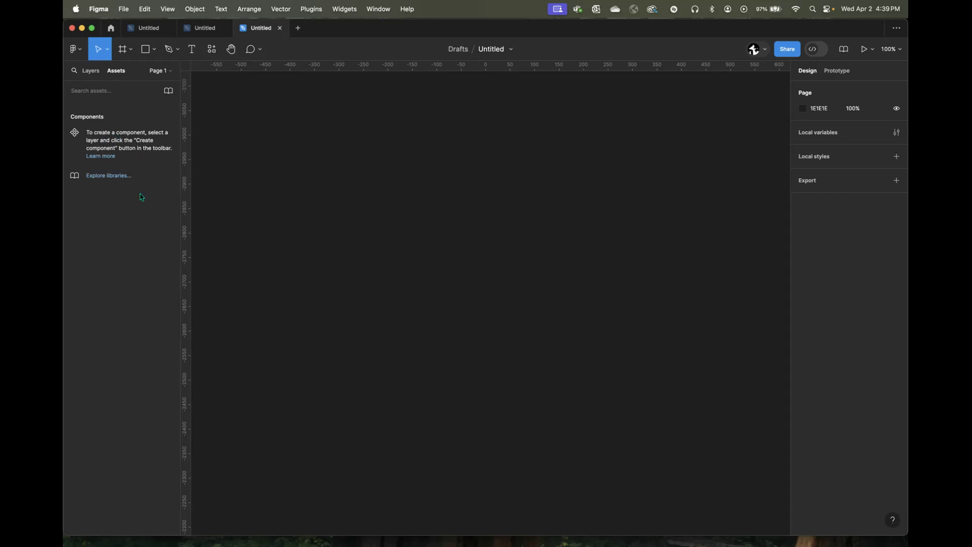
{"action": "left_click", "coordinate": [92, 71]}
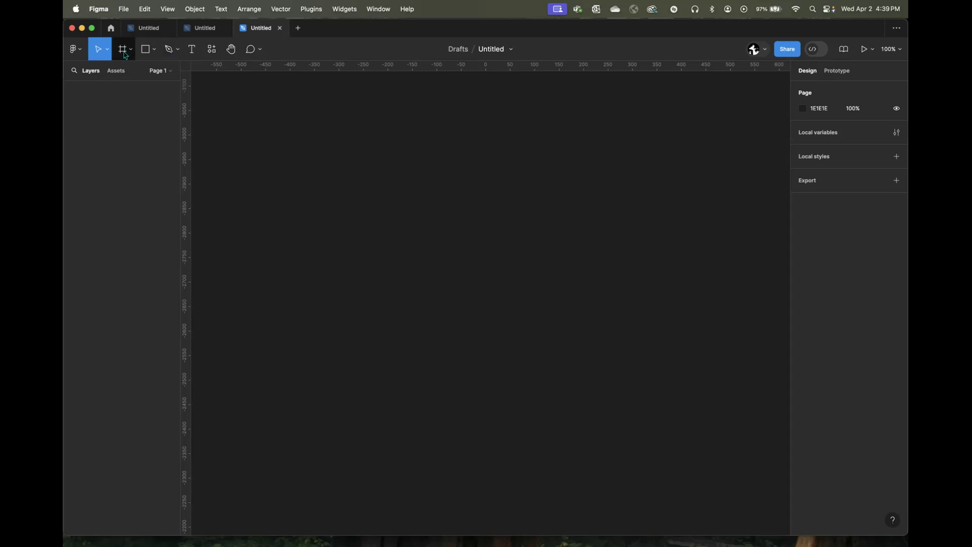
{"action": "left_click", "coordinate": [116, 71]}
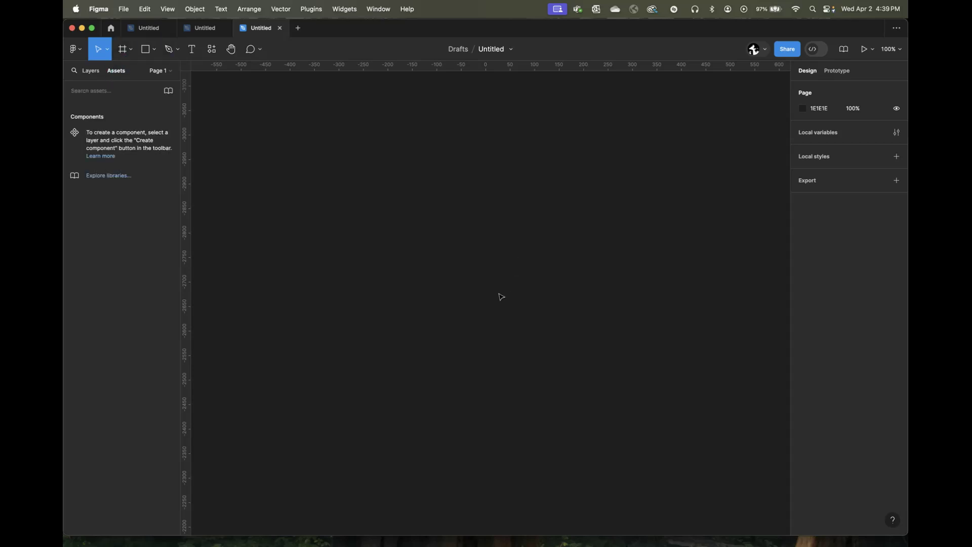
{"action": "left_click", "coordinate": [169, 92]}
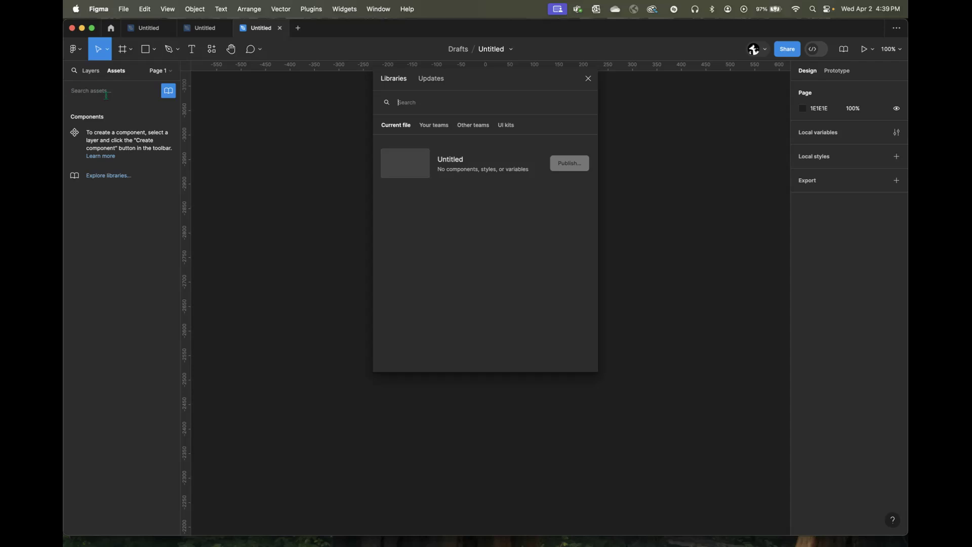
{"action": "left_click", "coordinate": [434, 127]}
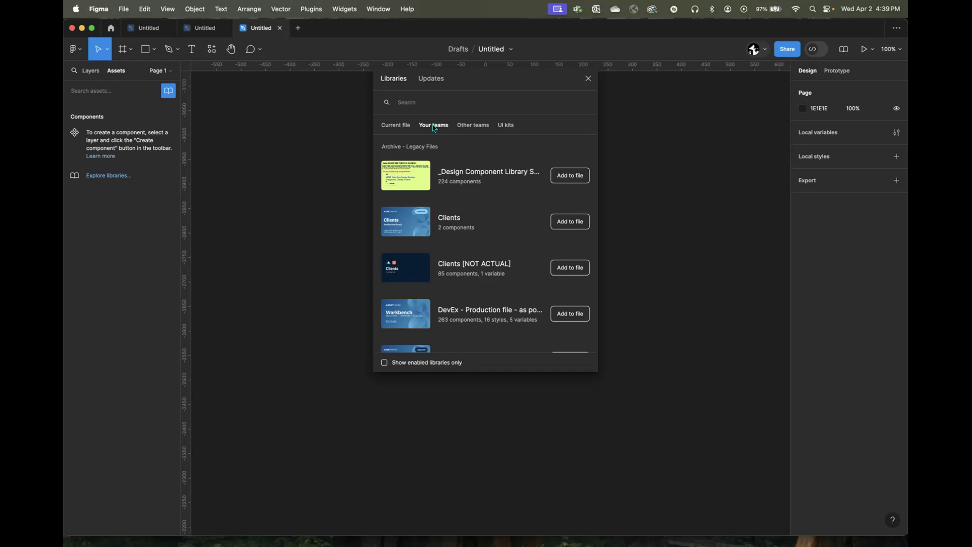
Step: Check the enabled-only filter on the team libraries and view the details of the 2025 NextGen AssetMark Design System library
{"action": "left_click", "coordinate": [385, 363]}
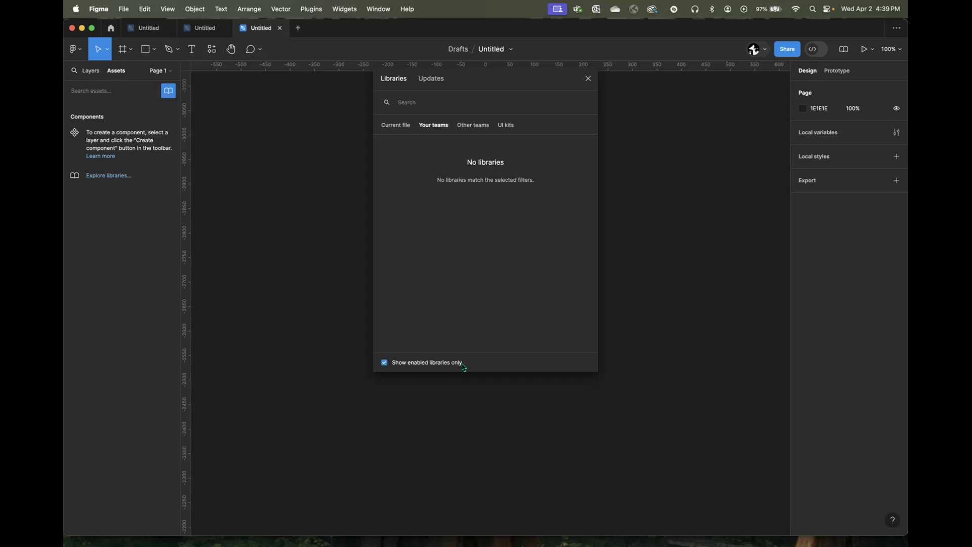
{"action": "left_click", "coordinate": [386, 365]}
{"action": "scroll", "coordinate": [488, 291], "scroll_direction": "down", "scroll_amount": 10}
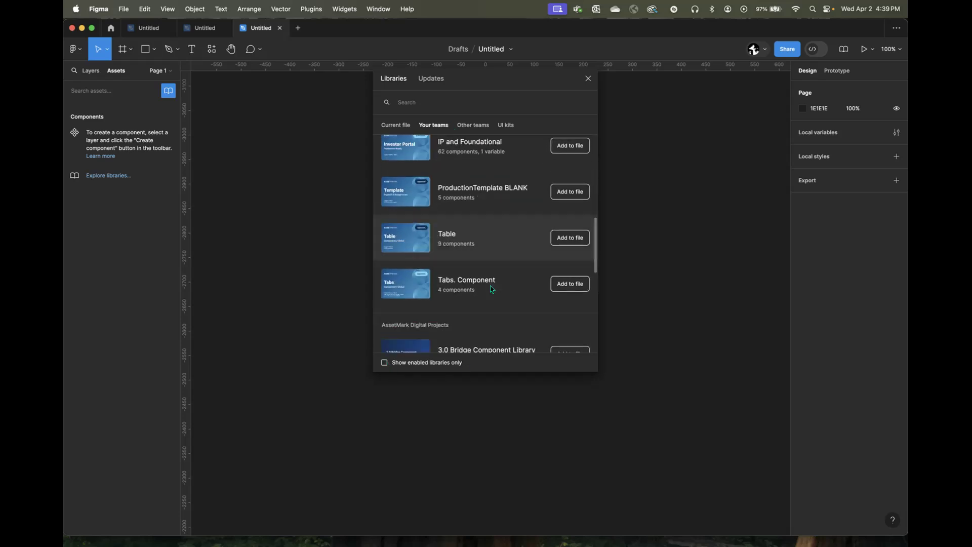
{"action": "scroll", "coordinate": [493, 289], "scroll_direction": "down", "scroll_amount": 3}
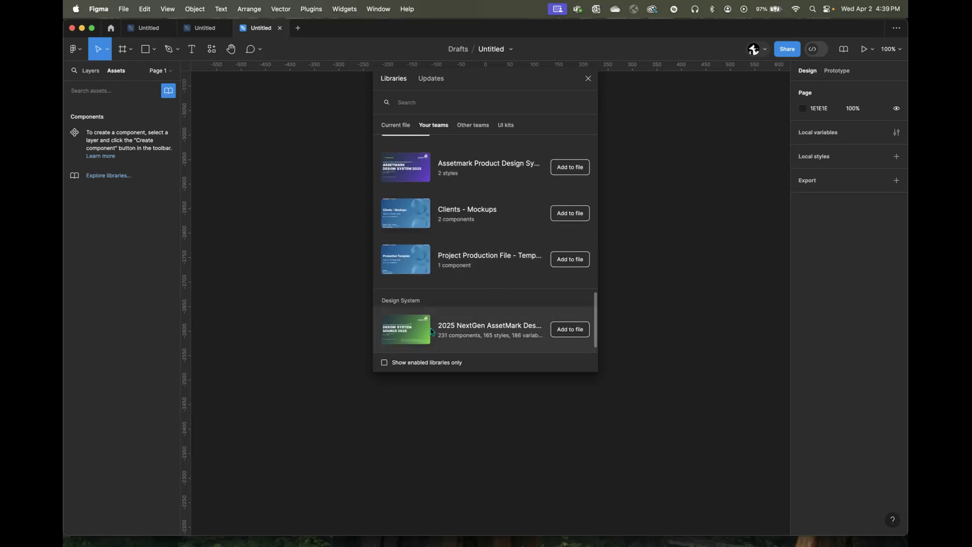
{"action": "left_click", "coordinate": [413, 330]}
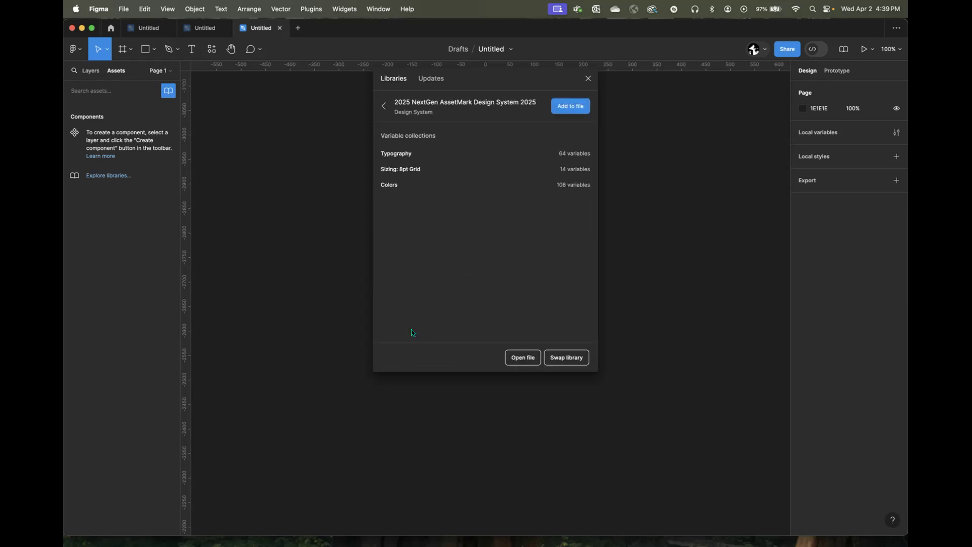
{"action": "left_click", "coordinate": [384, 106]}
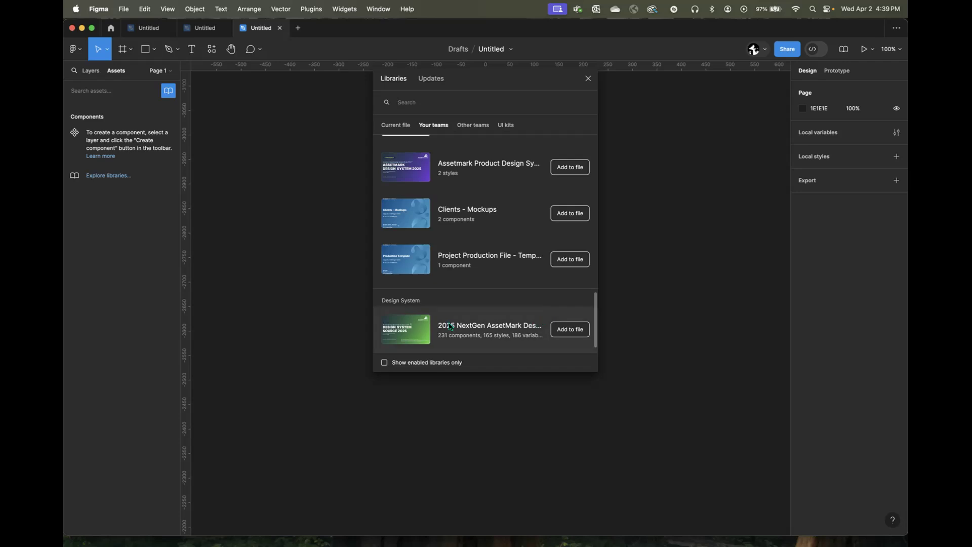
Step: Add the 2025 NextGen AssetMark Design System library to the file
{"action": "scroll", "coordinate": [474, 240], "scroll_direction": "up", "scroll_amount": 10}
{"action": "scroll", "coordinate": [494, 245], "scroll_direction": "up", "scroll_amount": 5}
{"action": "scroll", "coordinate": [495, 244], "scroll_direction": "down", "scroll_amount": 10}
{"action": "scroll", "coordinate": [494, 245], "scroll_direction": "down", "scroll_amount": 5}
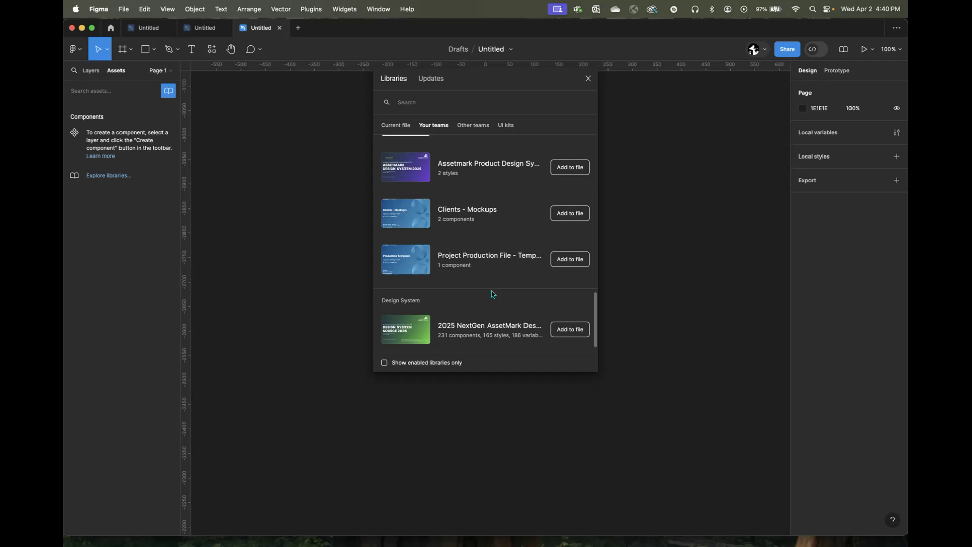
{"action": "left_click", "coordinate": [560, 332]}
{"action": "left_click", "coordinate": [573, 334]}
{"action": "left_click", "coordinate": [573, 334]}
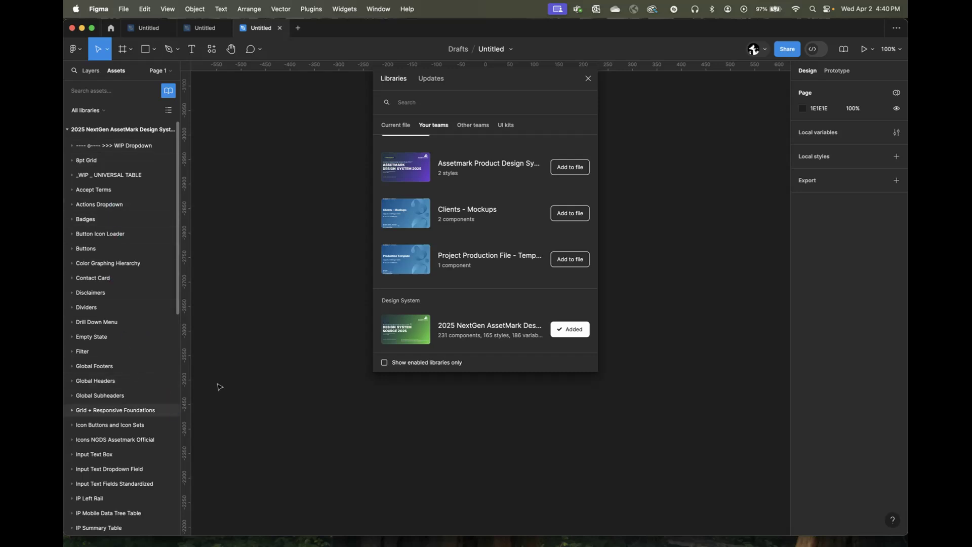
Step: Limit the team libraries list to enabled libraries only and close the library browser
{"action": "left_click", "coordinate": [384, 362]}
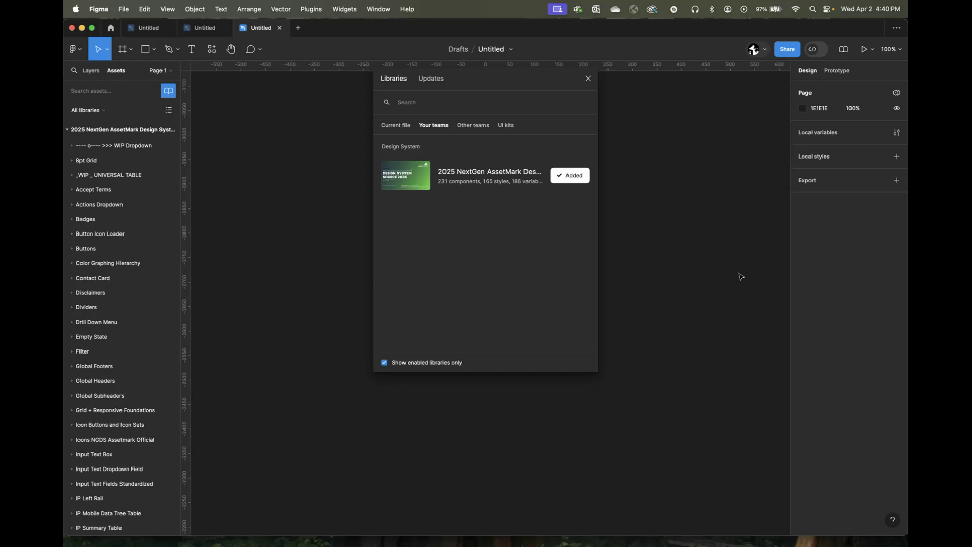
{"action": "left_click", "coordinate": [385, 363]}
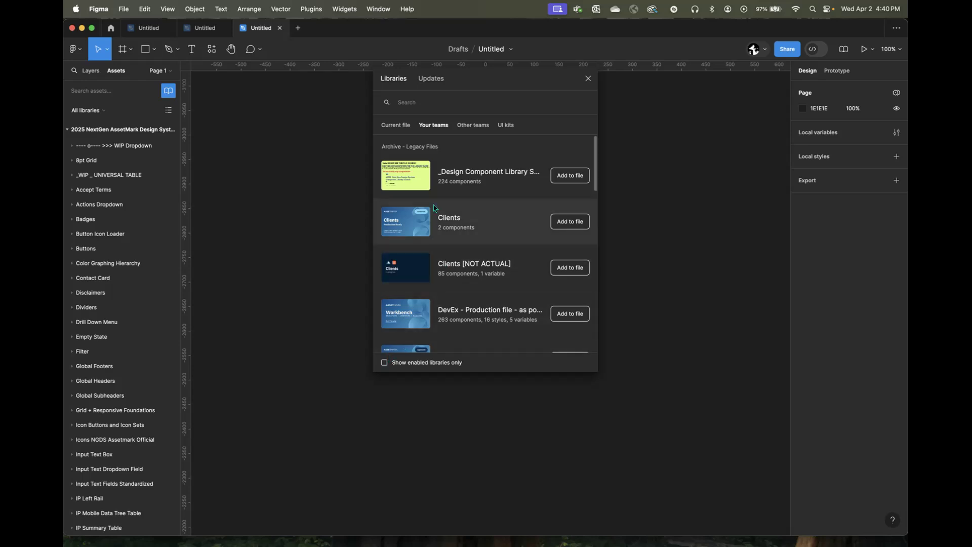
{"action": "scroll", "coordinate": [432, 238], "scroll_direction": "down", "scroll_amount": 3}
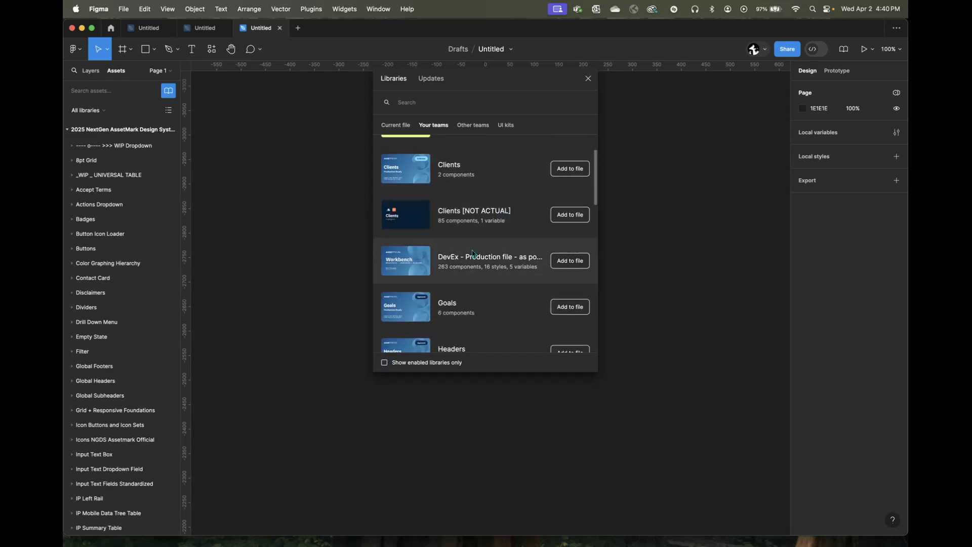
{"action": "scroll", "coordinate": [441, 271], "scroll_direction": "up", "scroll_amount": 1}
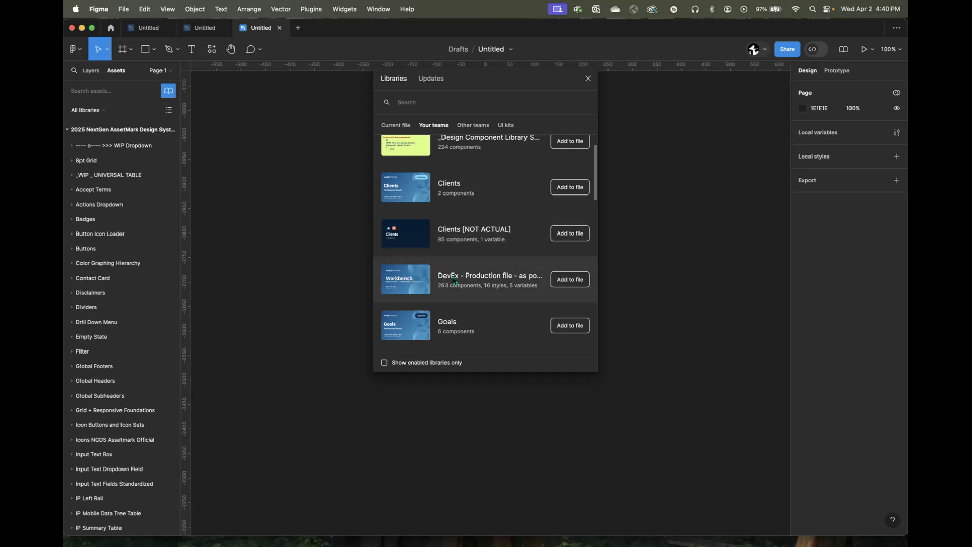
{"action": "scroll", "coordinate": [454, 281], "scroll_direction": "up", "scroll_amount": 2}
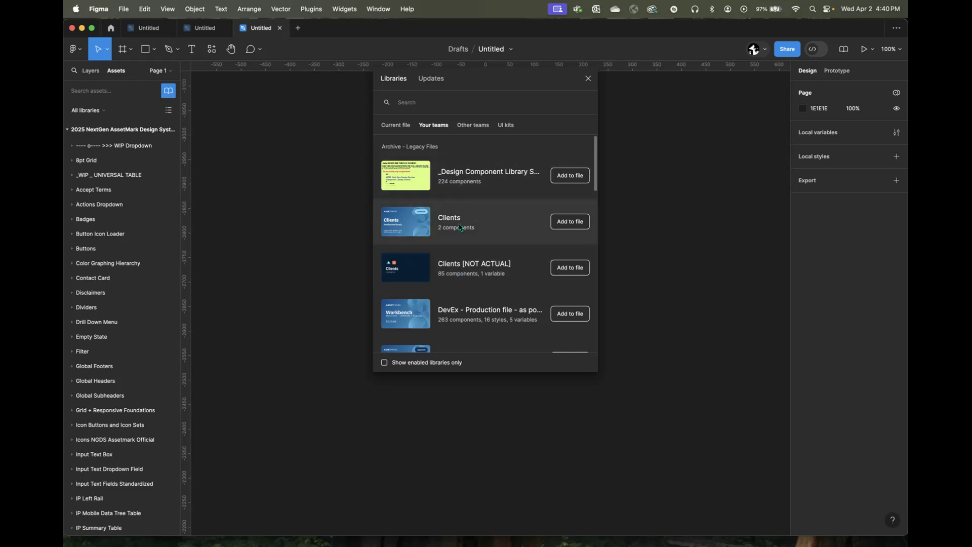
{"action": "left_click", "coordinate": [386, 366]}
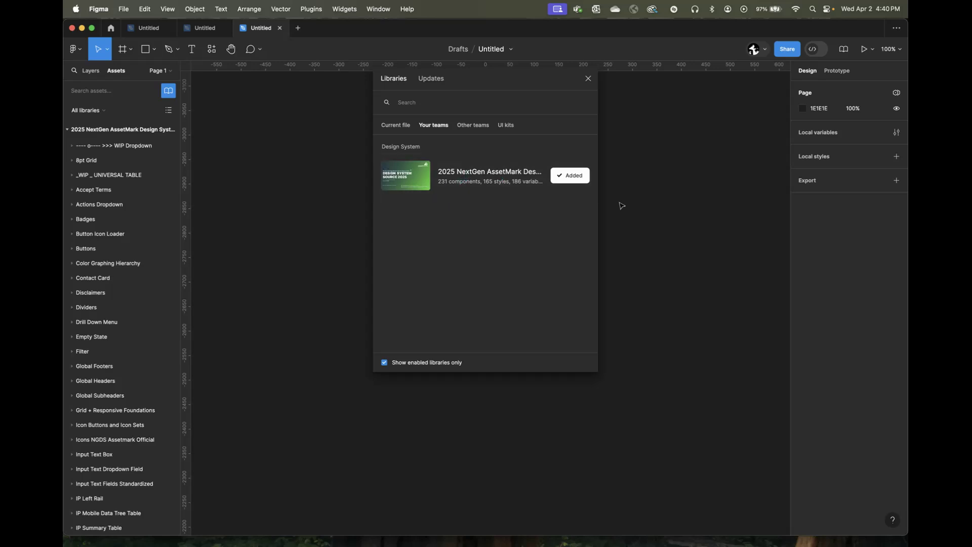
{"action": "left_click", "coordinate": [588, 79]}
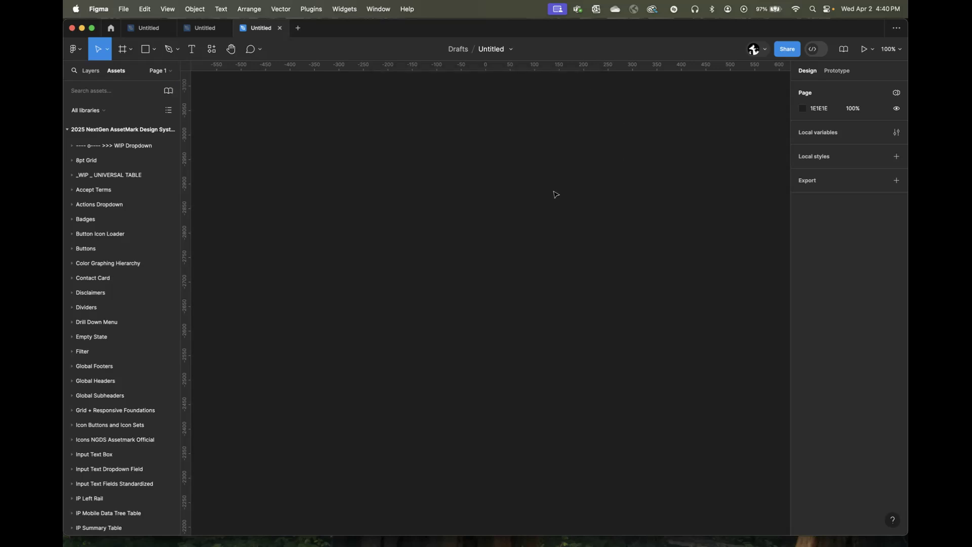
Step: Find the Responsive-Grid-Template-Component in the design system's assets and open its details
{"action": "scroll", "coordinate": [155, 304], "scroll_direction": "down", "scroll_amount": 2}
{"action": "scroll", "coordinate": [155, 304], "scroll_direction": "down", "scroll_amount": 10}
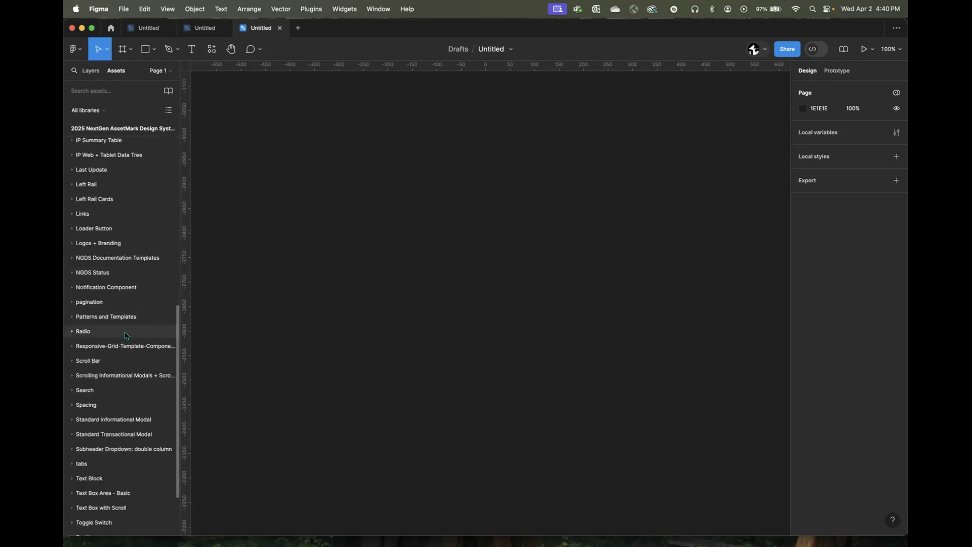
{"action": "left_click", "coordinate": [101, 347]}
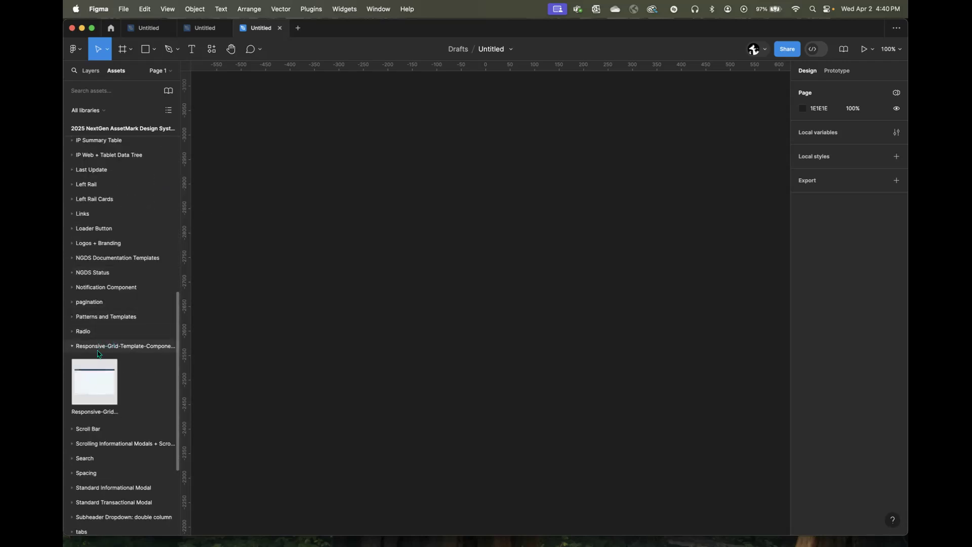
{"action": "left_click", "coordinate": [96, 388]}
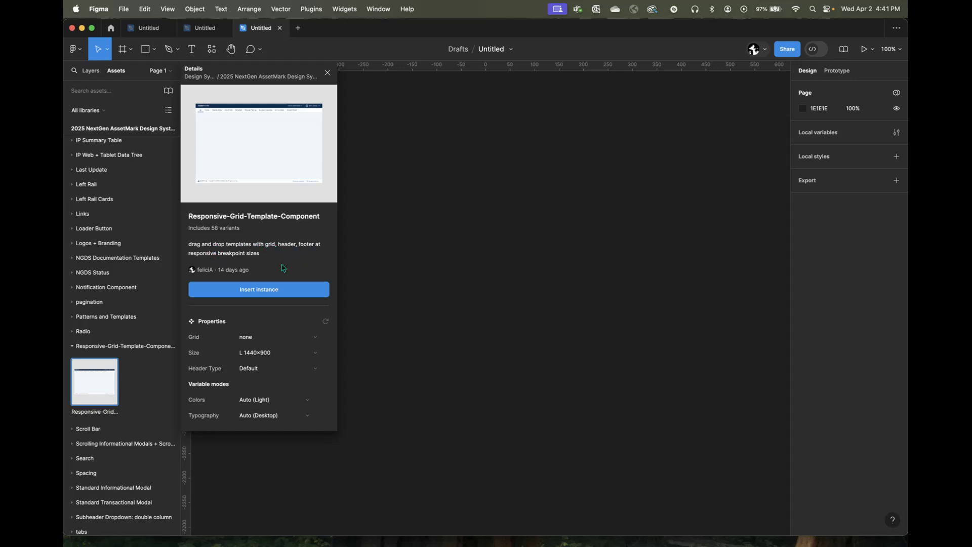
Step: Review the template's Grid, Size, Header Type and Typography options, keeping L 1440×900, Default and Auto (Desktop)
{"action": "left_click", "coordinate": [246, 337]}
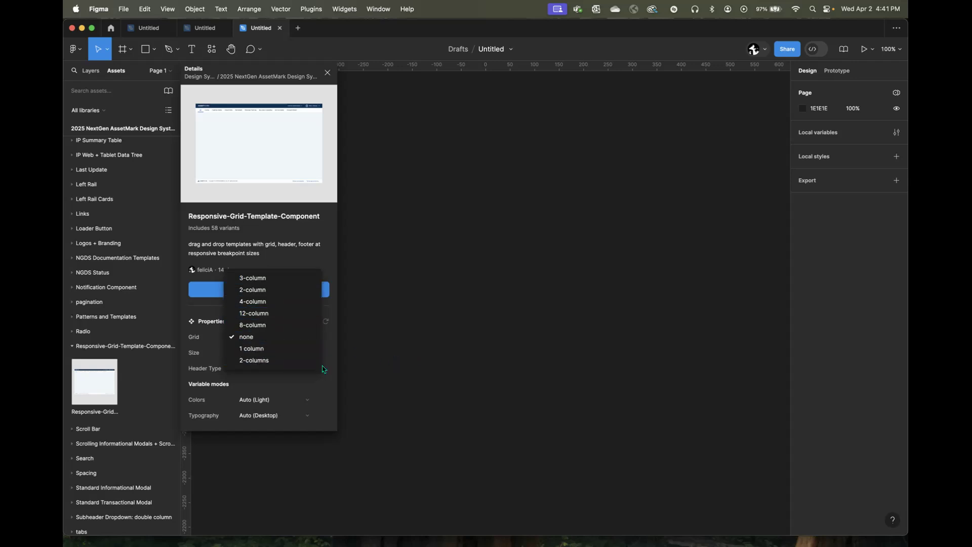
{"action": "left_click", "coordinate": [365, 371]}
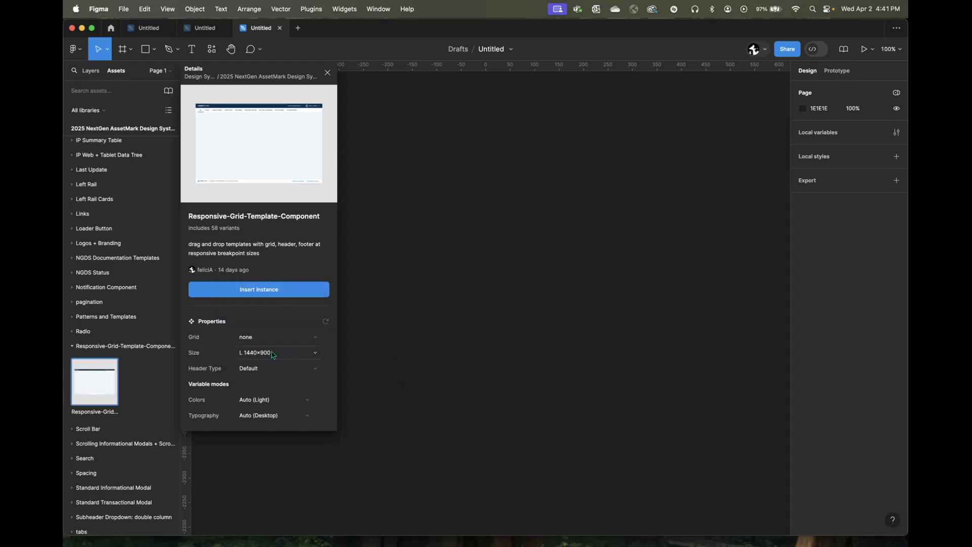
{"action": "left_click", "coordinate": [273, 354]}
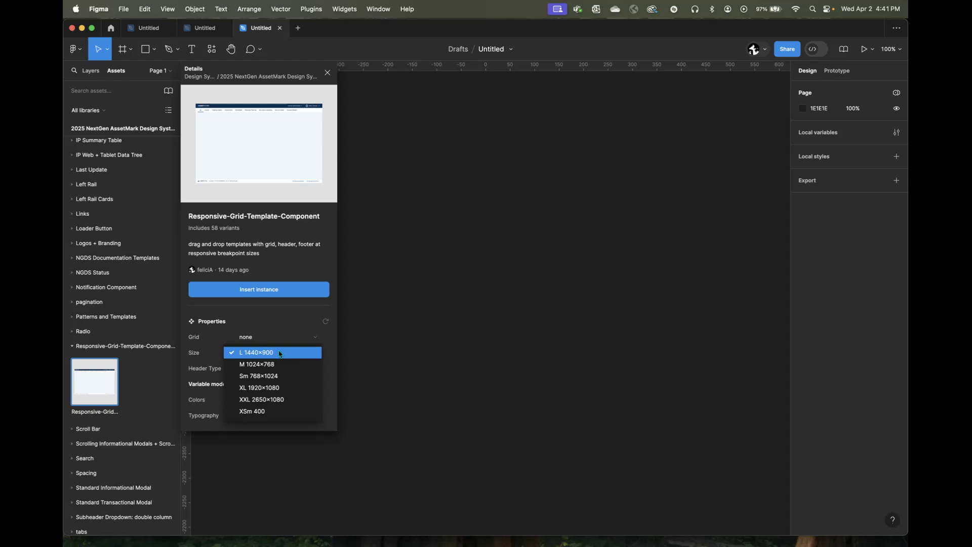
{"action": "left_click", "coordinate": [281, 353]}
{"action": "left_click", "coordinate": [276, 370]}
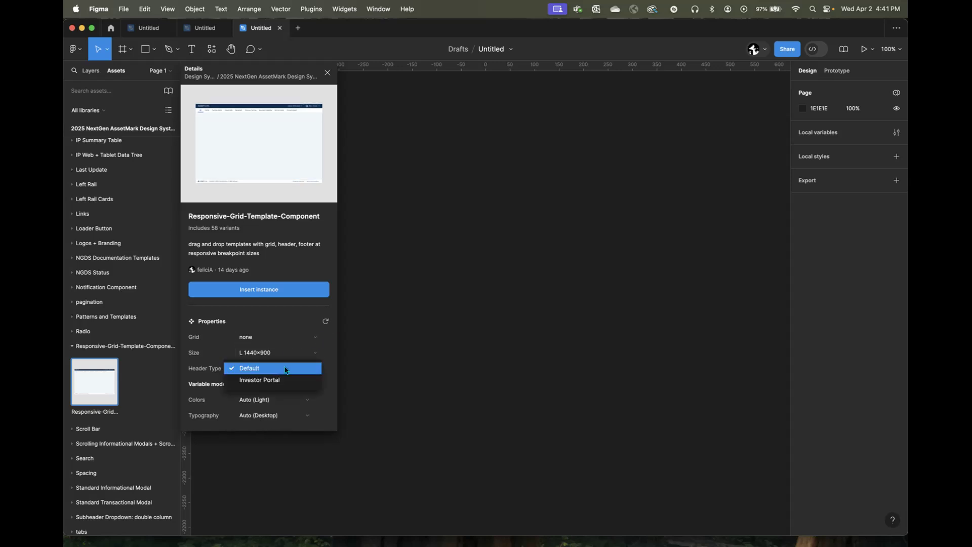
{"action": "left_click", "coordinate": [297, 371]}
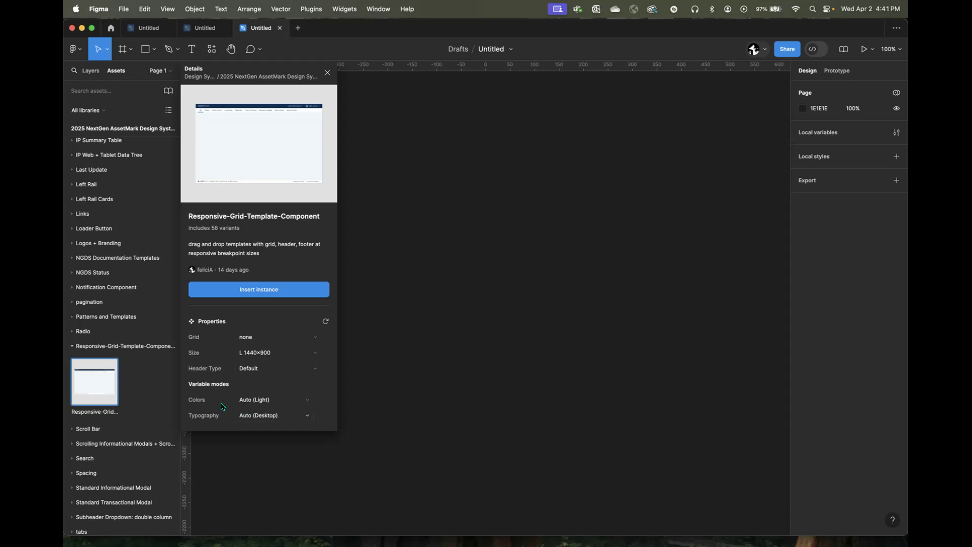
{"action": "left_click", "coordinate": [268, 417]}
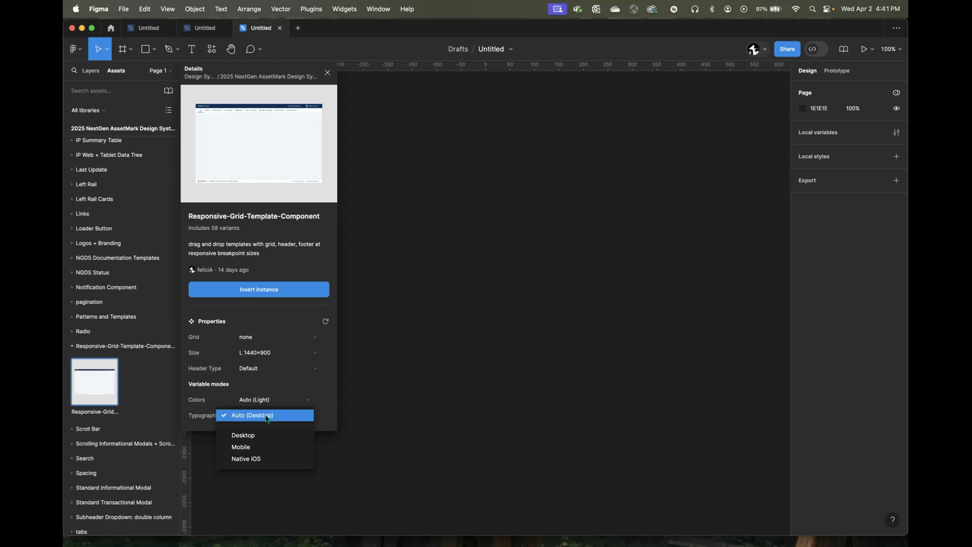
{"action": "left_click", "coordinate": [268, 419]}
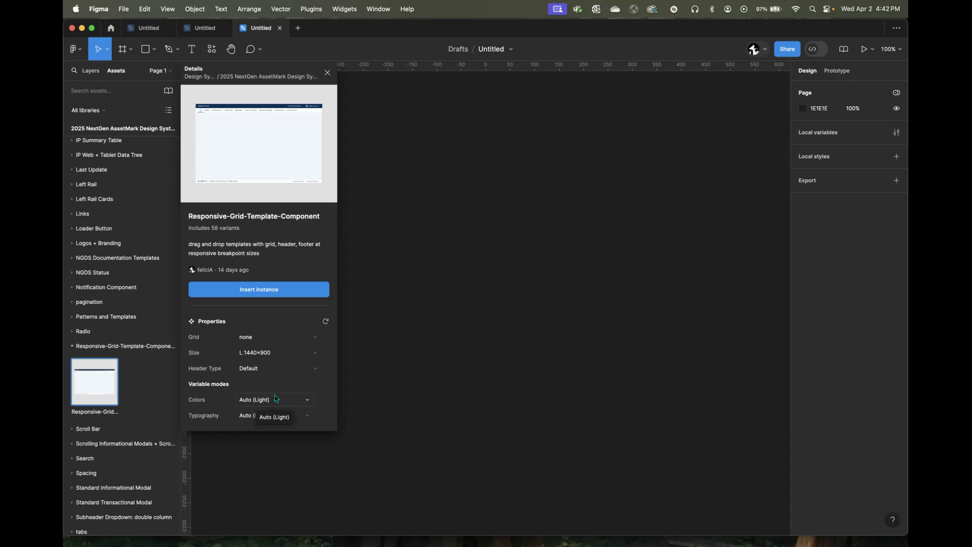
Step: Insert an instance of the Responsive-Grid-Template-Component on the canvas with no grid, size L 1440×900 and the Default header
{"action": "left_click", "coordinate": [286, 293]}
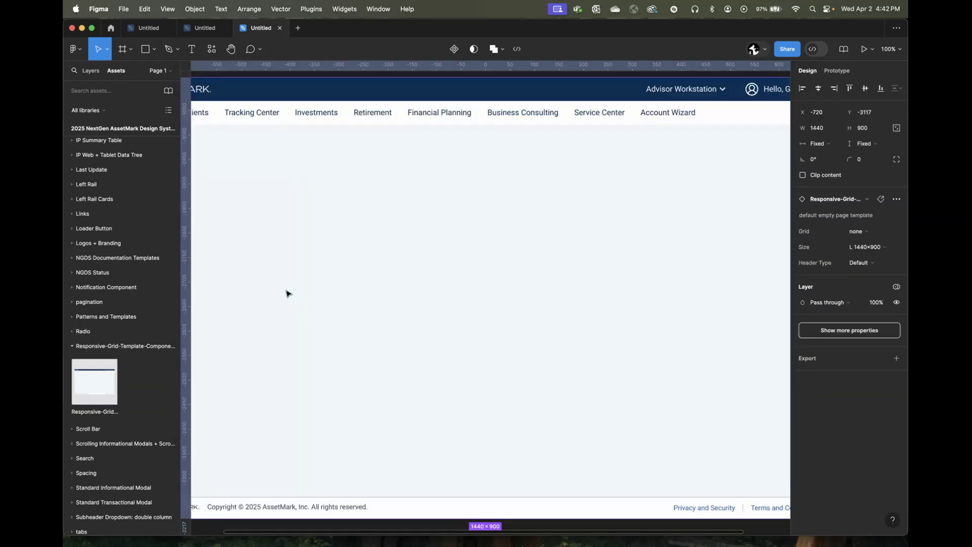
{"action": "key", "text": "super+minus"}
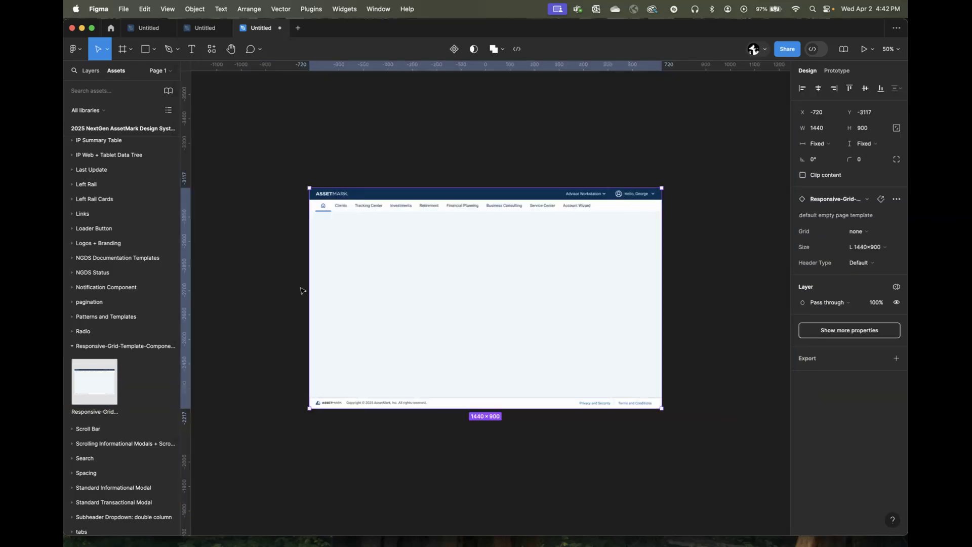
{"action": "left_click_drag", "start_coordinate": [484, 281], "coordinate": [526, 288]}
{"action": "key", "text": "super+equal"}
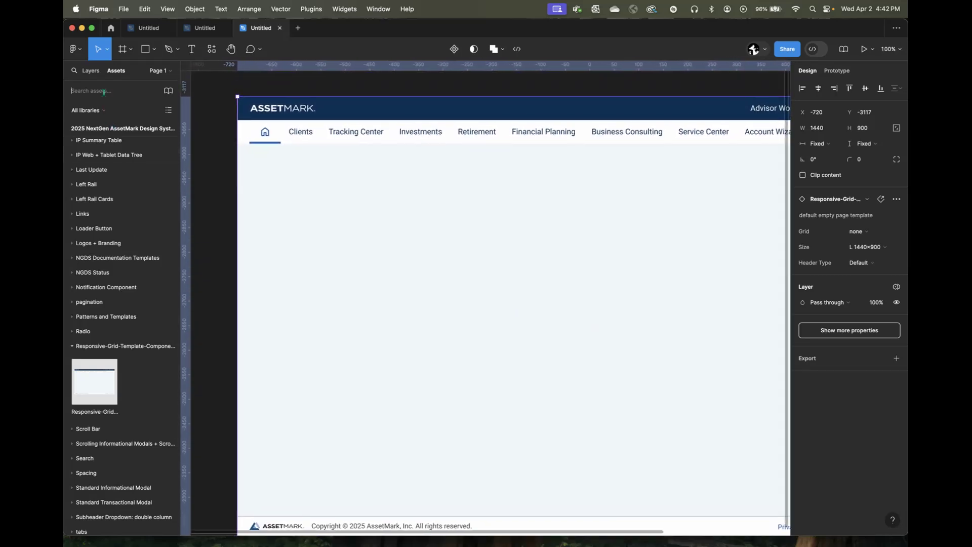
Step: Search the assets for "left rail" and place a Left Rail Cards instance and an IP_LeftRail instance on the page template
{"action": "type", "text": "left"}
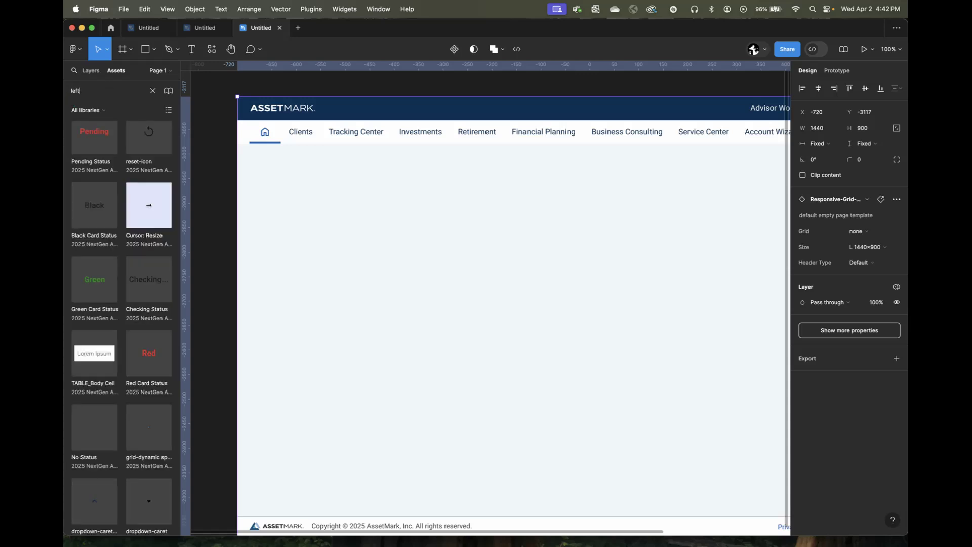
{"action": "scroll", "coordinate": [100, 338], "scroll_direction": "down", "scroll_amount": 5}
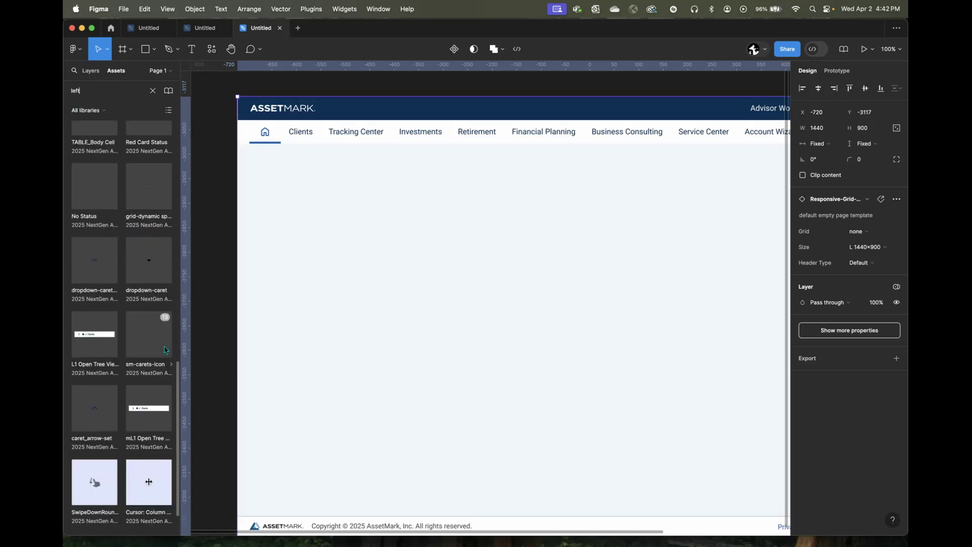
{"action": "scroll", "coordinate": [137, 334], "scroll_direction": "up", "scroll_amount": 10}
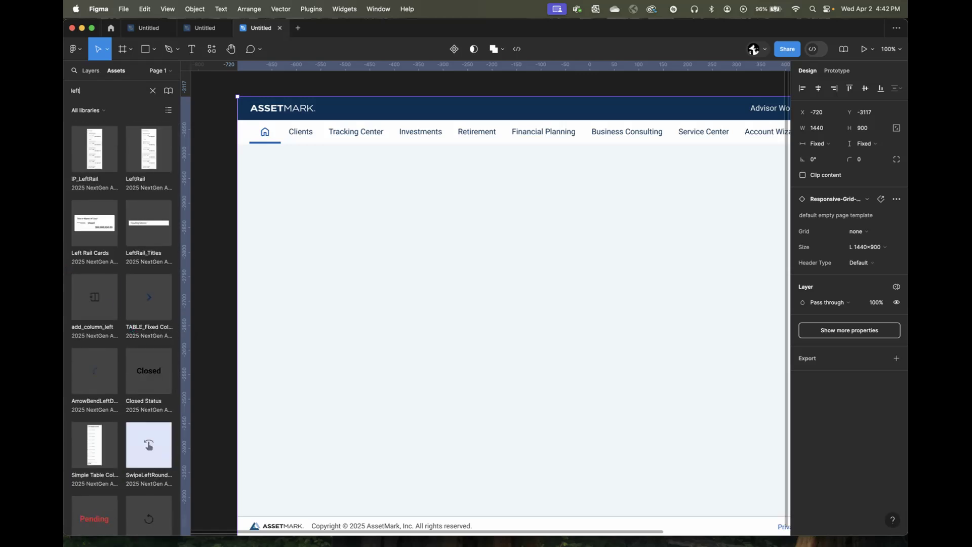
{"action": "type", "text": "rail"}
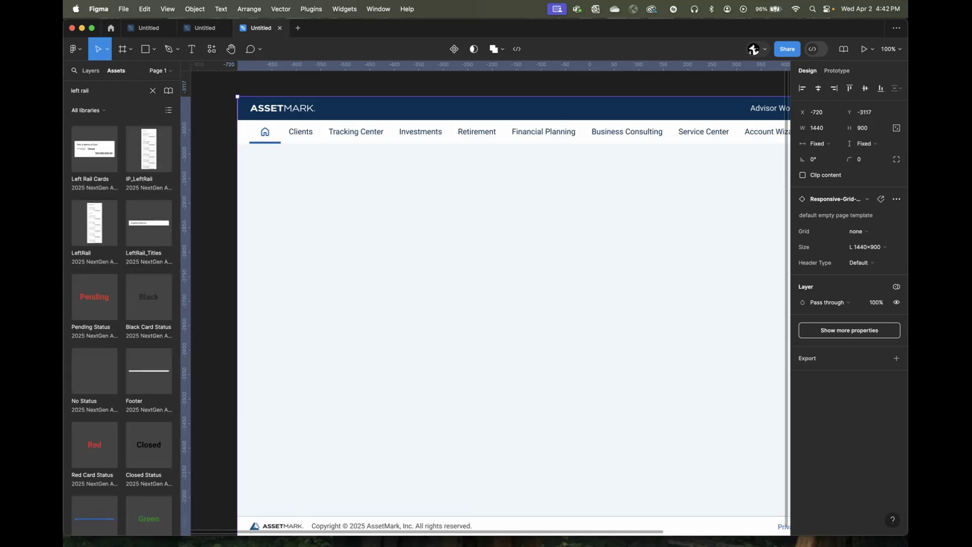
{"action": "left_click_drag", "start_coordinate": [112, 132], "coordinate": [546, 261]}
{"action": "left_click_drag", "start_coordinate": [154, 161], "coordinate": [320, 349]}
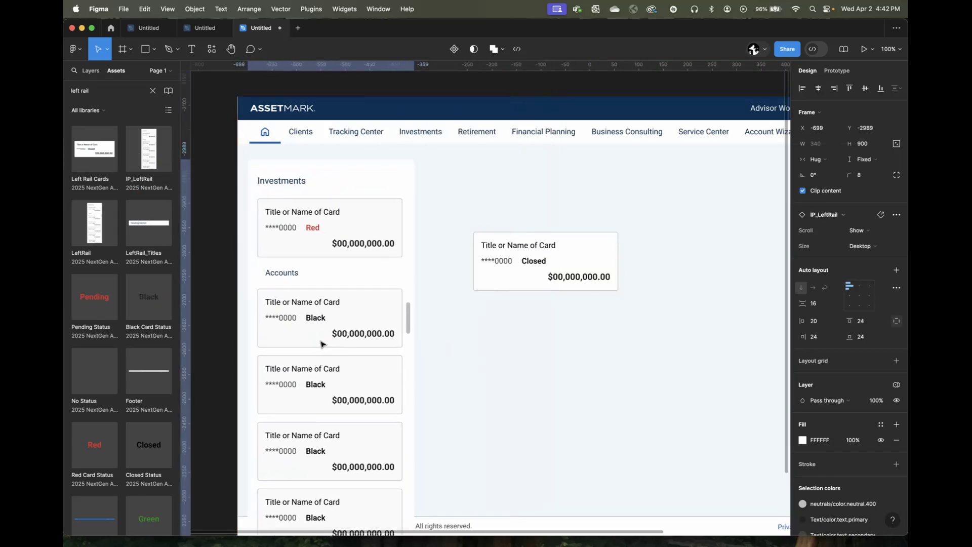
Step: Try the 12-column grid on the page template, and set its Grid property to 8-column
{"action": "left_click", "coordinate": [463, 196]}
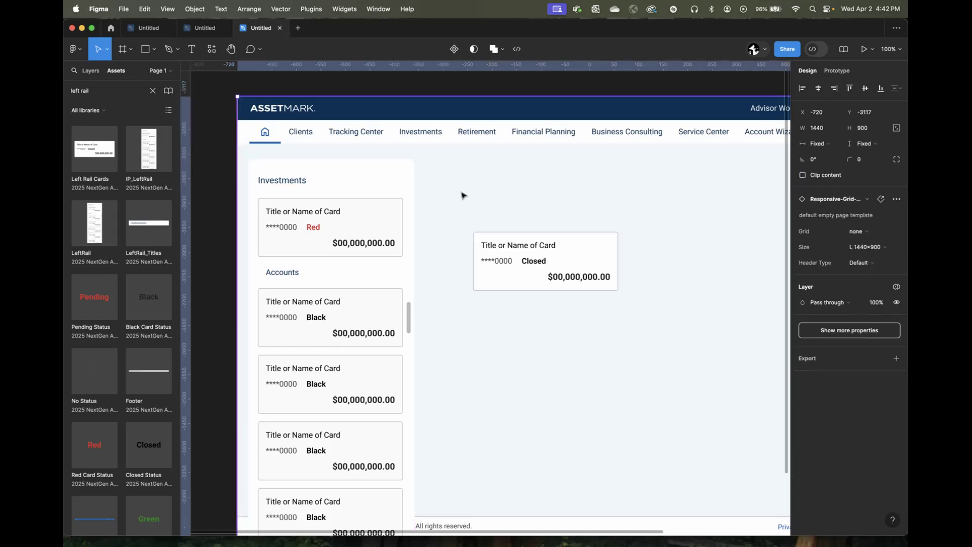
{"action": "left_click", "coordinate": [855, 232]}
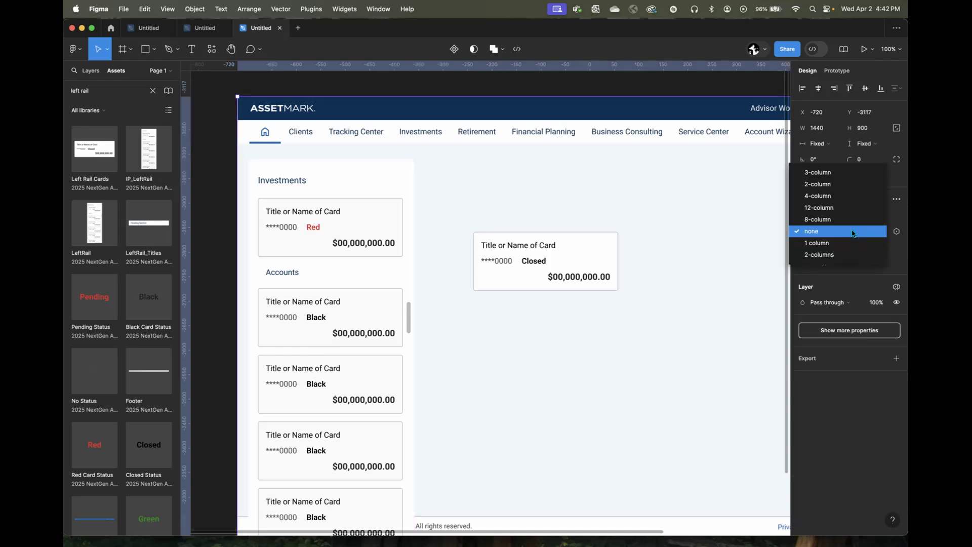
{"action": "left_click", "coordinate": [851, 208]}
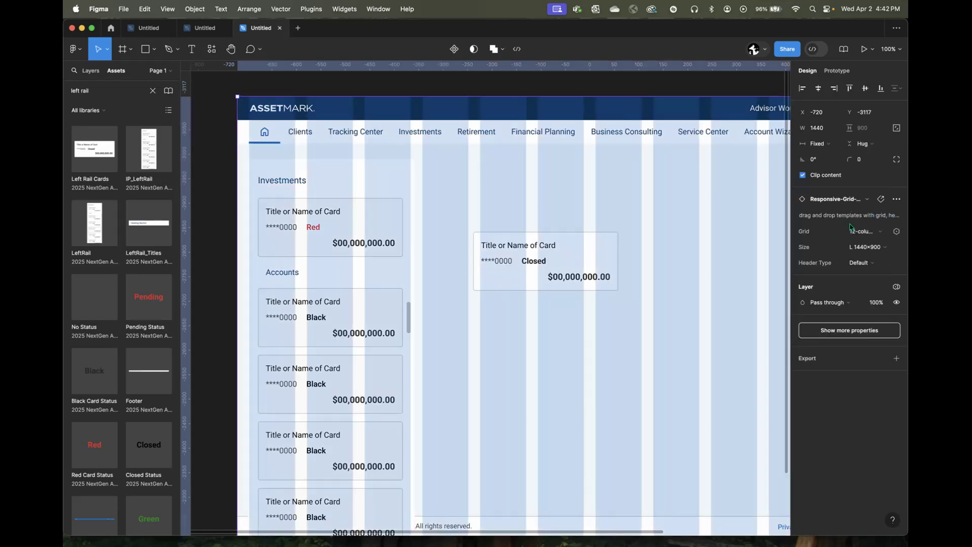
{"action": "left_click", "coordinate": [861, 236]}
{"action": "left_click", "coordinate": [856, 243]}
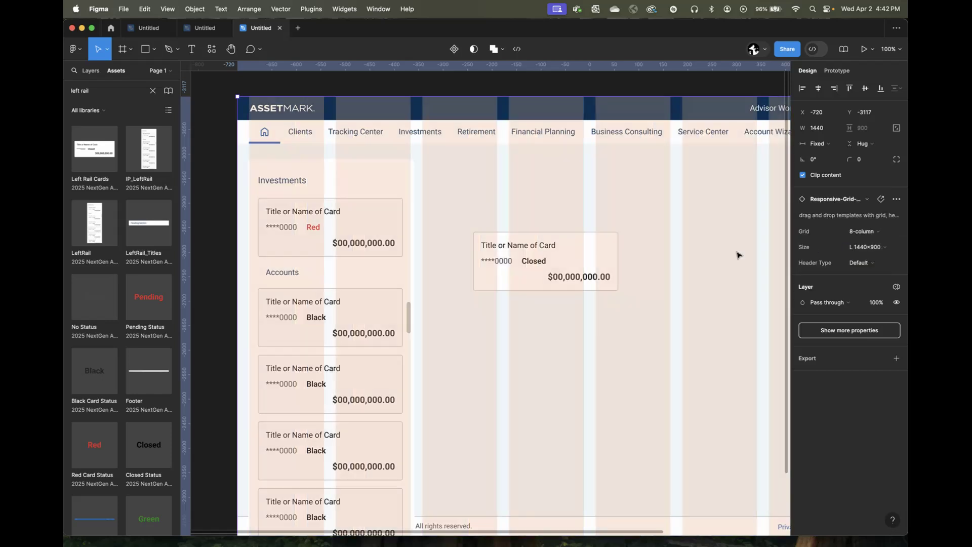
Step: Move the IP_LeftRail to about X -682, Y -2991 beneath the navigation bar and hide the layout grids
{"action": "left_click", "coordinate": [348, 304]}
{"action": "left_click_drag", "start_coordinate": [348, 304], "coordinate": [356, 304]}
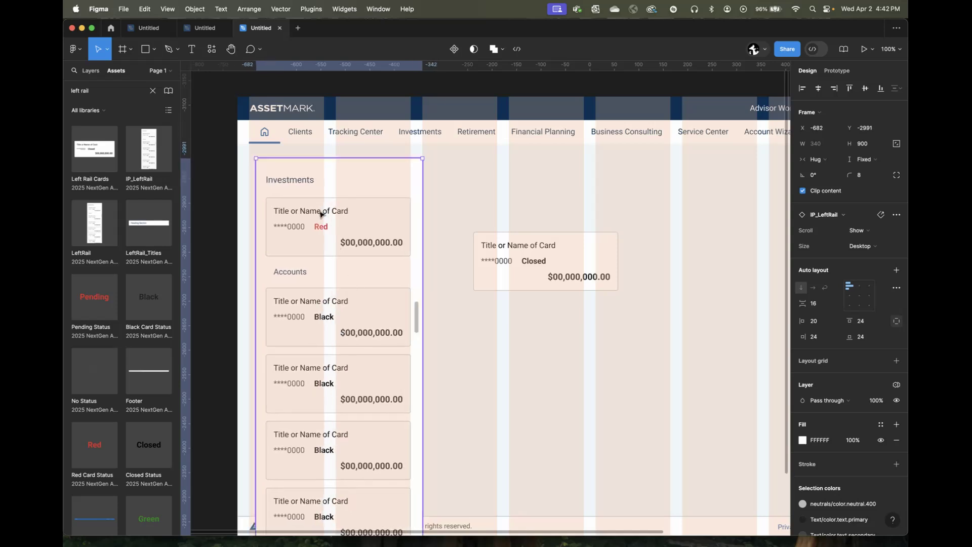
{"action": "key", "text": "minus"}
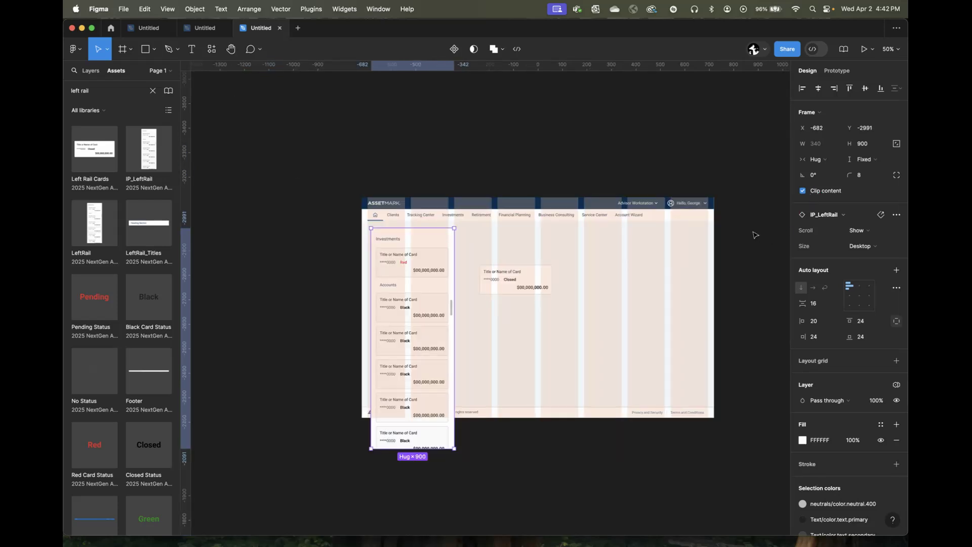
{"action": "key", "text": "ctrl+g"}
{"action": "key", "text": "ctrl+g"}
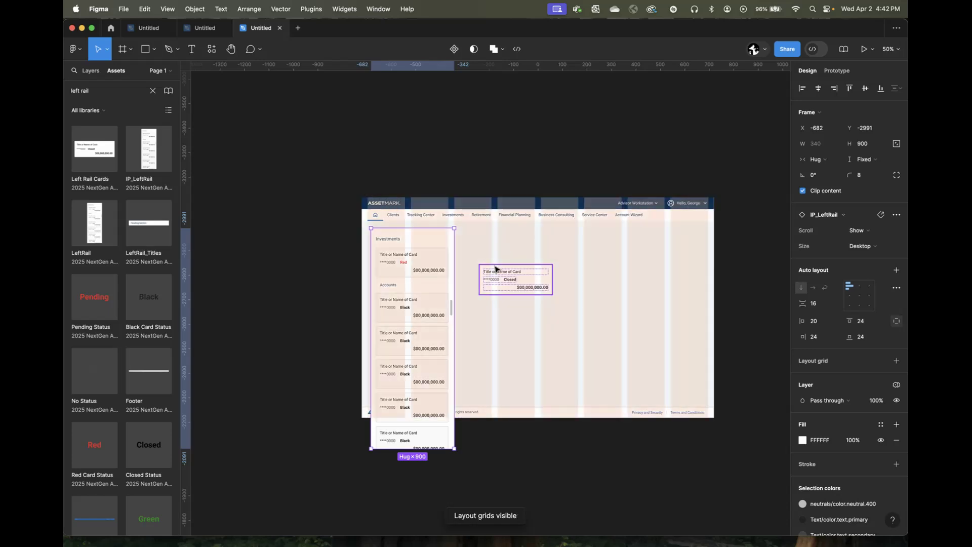
{"action": "key", "text": "ctrl+g"}
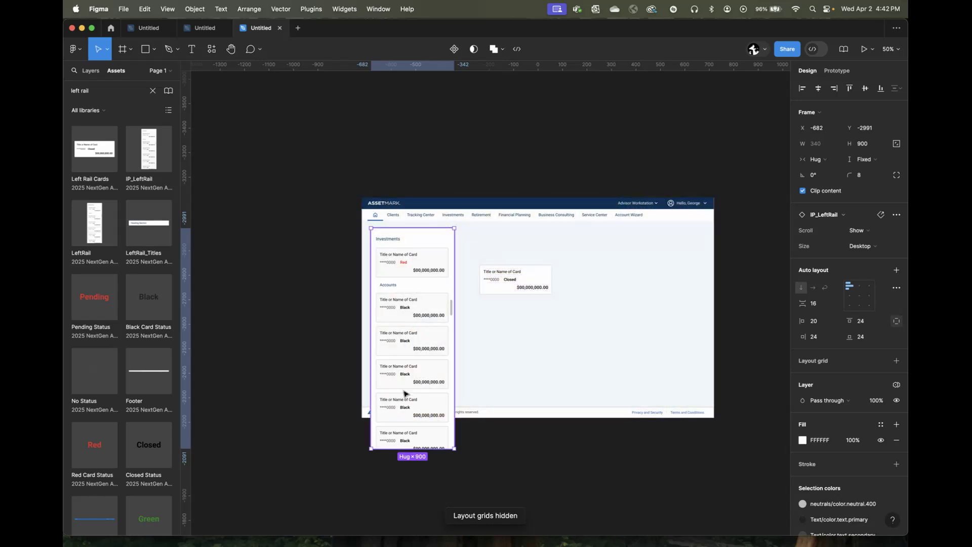
Step: Shorten the IP_LeftRail to a height of about 677 to end above the footer, and move the loose card off the page's upper-left corner
{"action": "scroll", "coordinate": [450, 179], "scroll_direction": "down", "scroll_amount": 5}
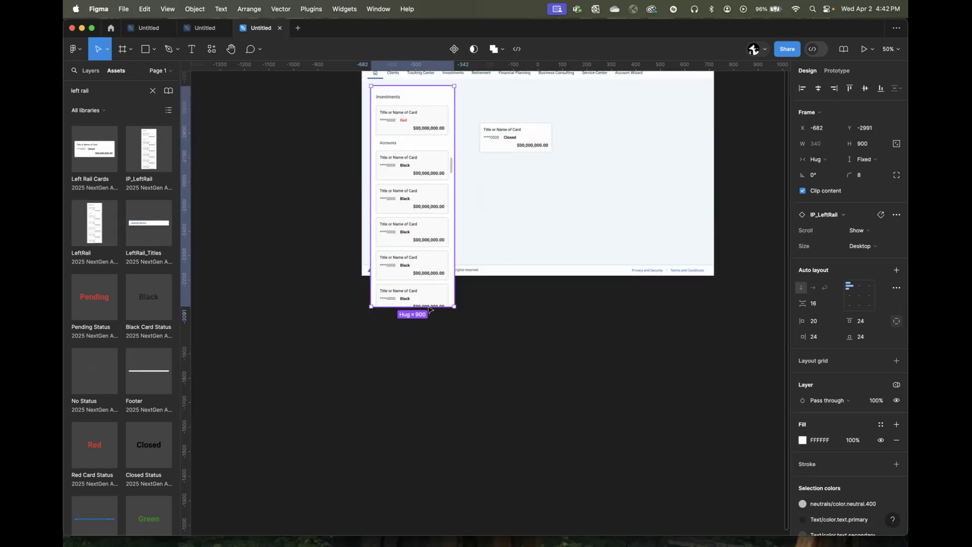
{"action": "left_click_drag", "start_coordinate": [413, 288], "coordinate": [412, 251]}
{"action": "scroll", "coordinate": [500, 198], "scroll_direction": "up", "scroll_amount": 5}
{"action": "scroll", "coordinate": [500, 198], "scroll_direction": "right", "scroll_amount": 2}
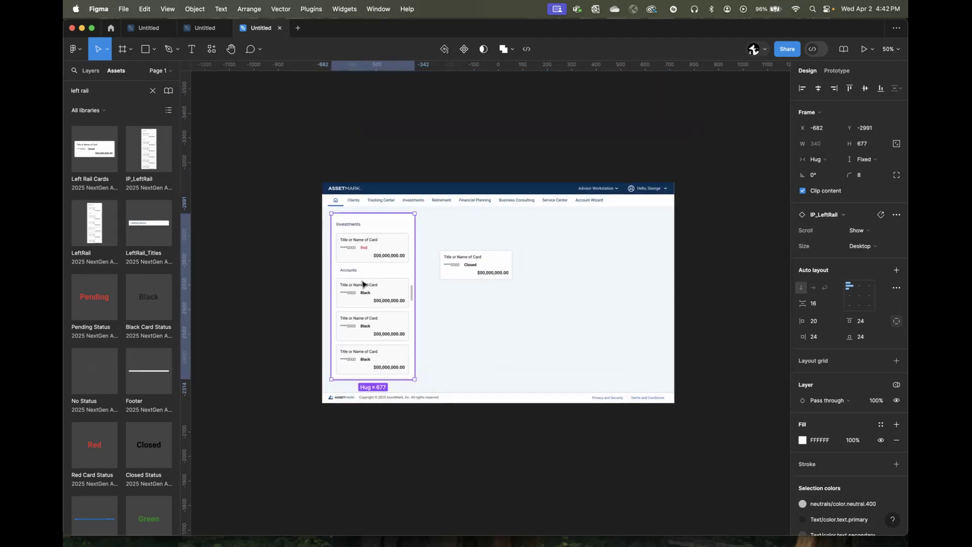
{"action": "left_click_drag", "start_coordinate": [475, 260], "coordinate": [266, 135]}
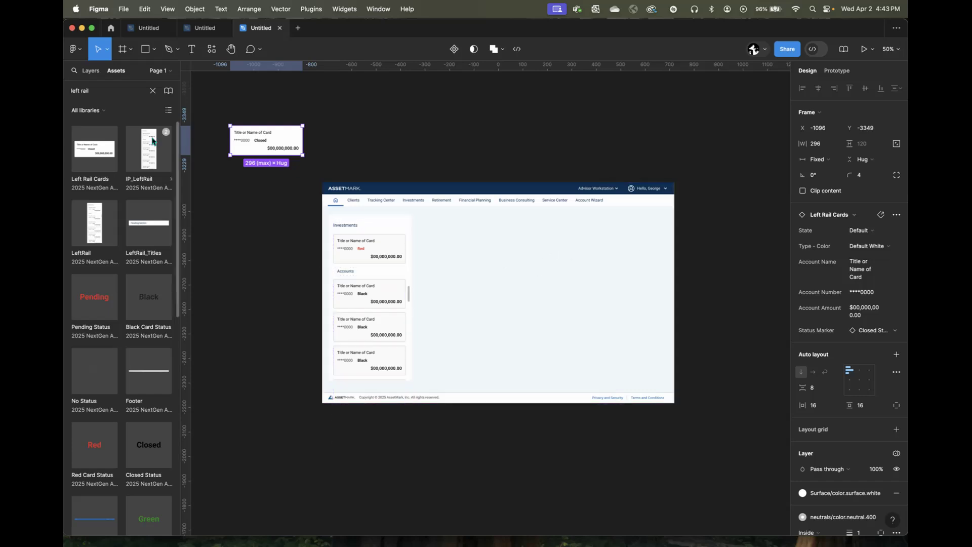
Step: Search the assets for "button" and place a Buttons instance near the page's upper-right corner, at about X 591, Y -2998
{"action": "left_click", "coordinate": [101, 96]}
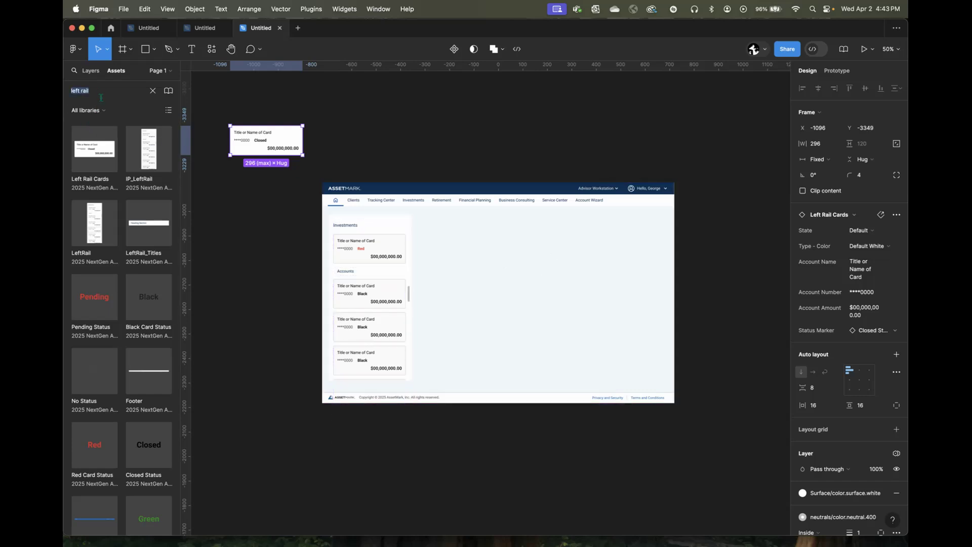
{"action": "left_click", "coordinate": [152, 92]}
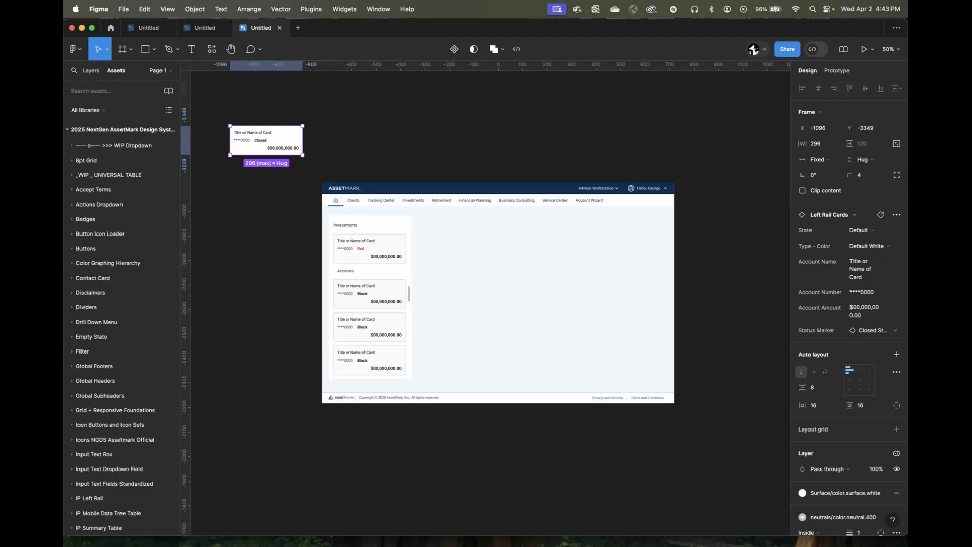
{"action": "type", "text": "button"}
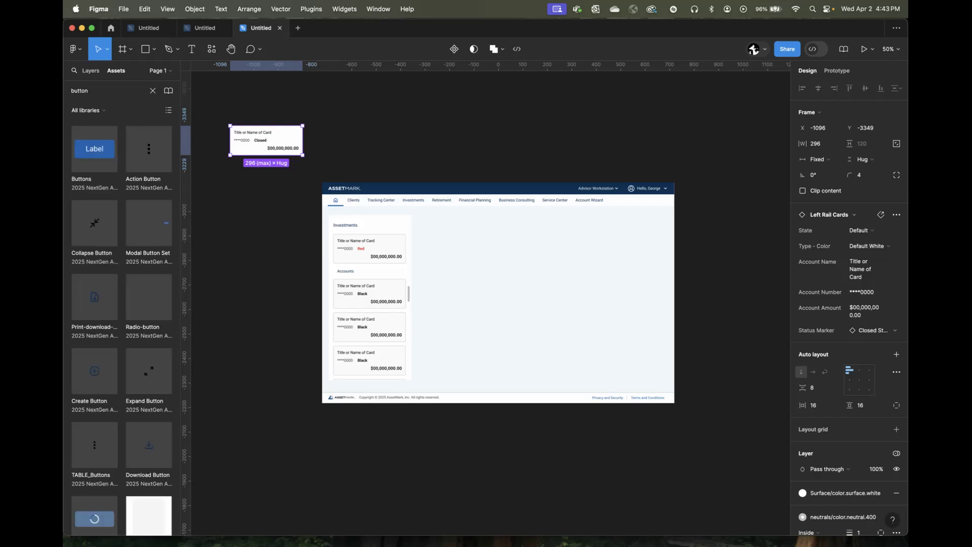
{"action": "left_click_drag", "start_coordinate": [104, 135], "coordinate": [640, 240]}
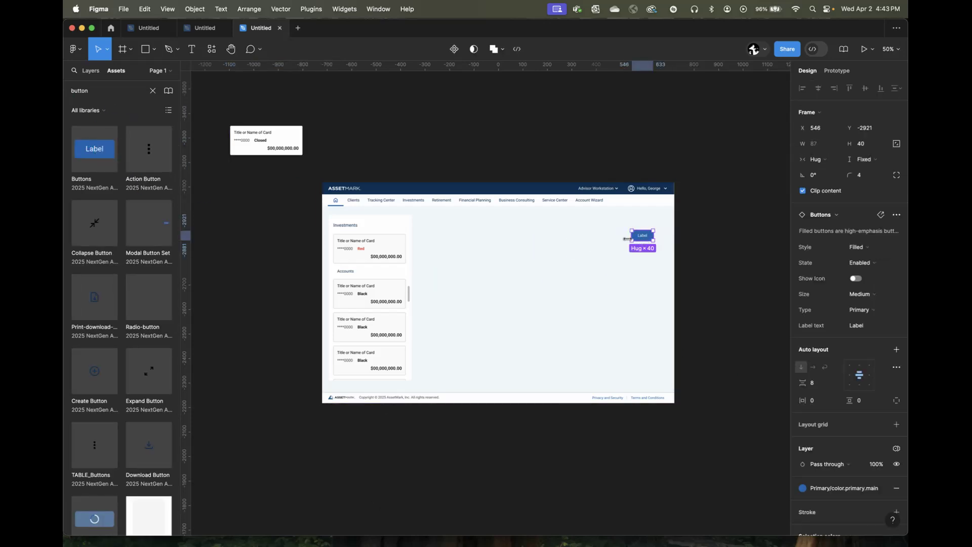
{"action": "scroll", "coordinate": [612, 252], "scroll_direction": "up", "scroll_amount": 5}
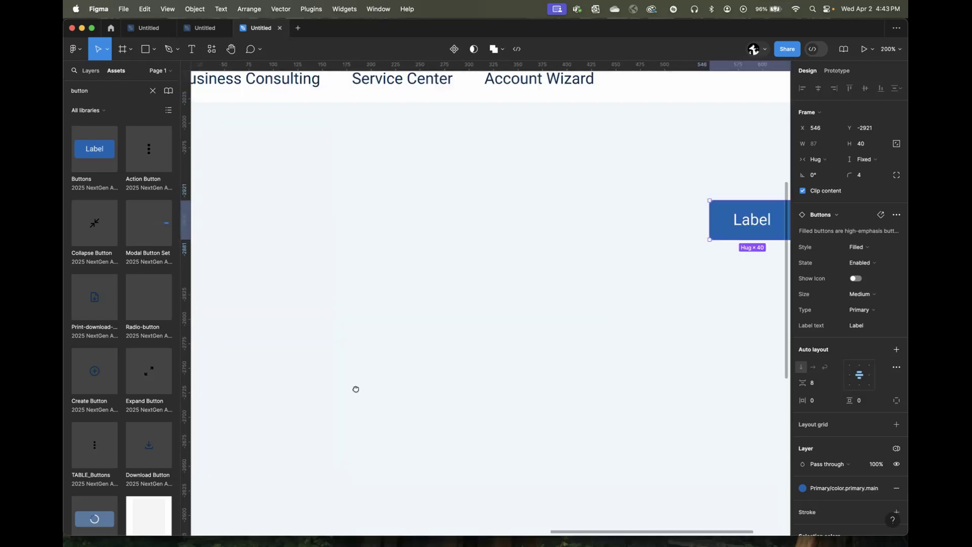
{"action": "scroll", "coordinate": [379, 365], "scroll_direction": "right", "scroll_amount": 3}
{"action": "left_click_drag", "start_coordinate": [495, 267], "coordinate": [539, 191]}
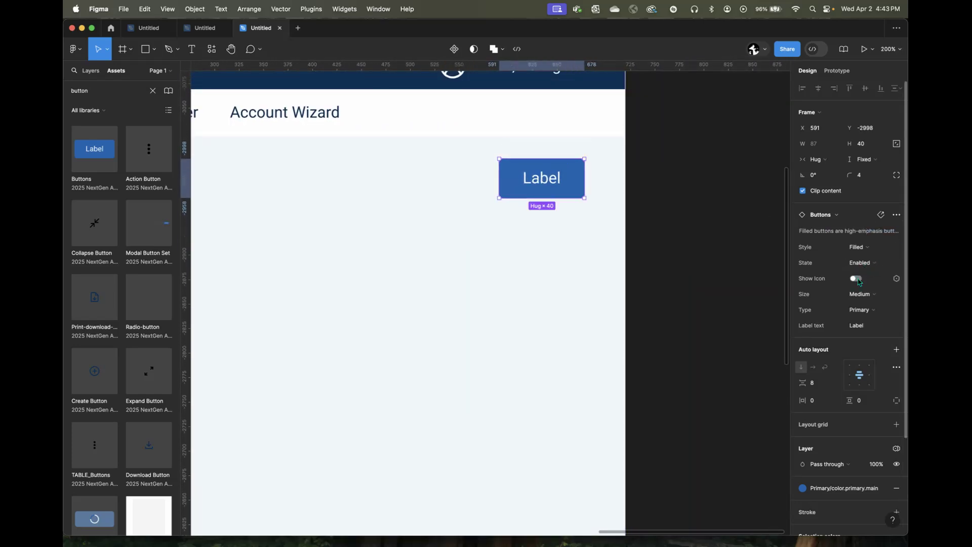
Step: Show the icon on the placed button and swap its icon instance to cancel-icon
{"action": "left_click", "coordinate": [856, 279]}
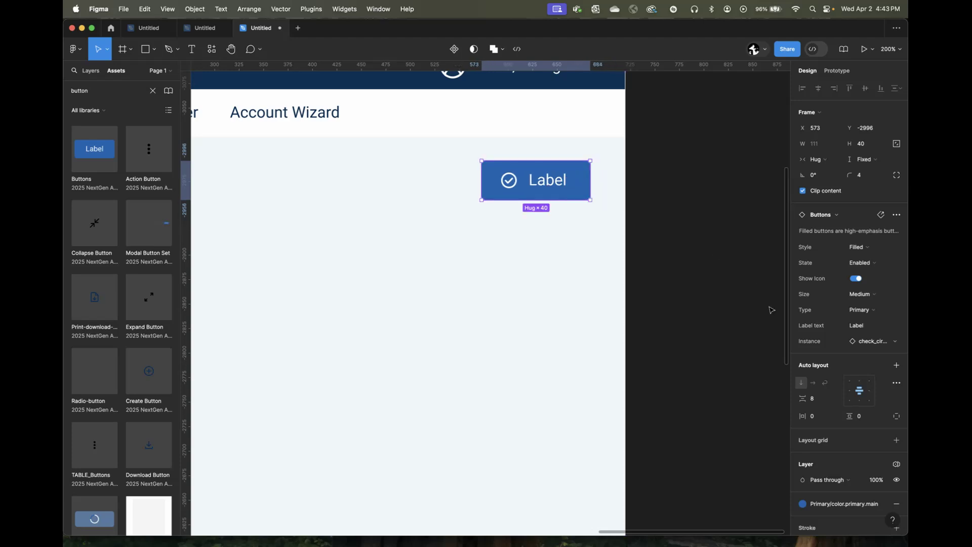
{"action": "left_click", "coordinate": [867, 342]}
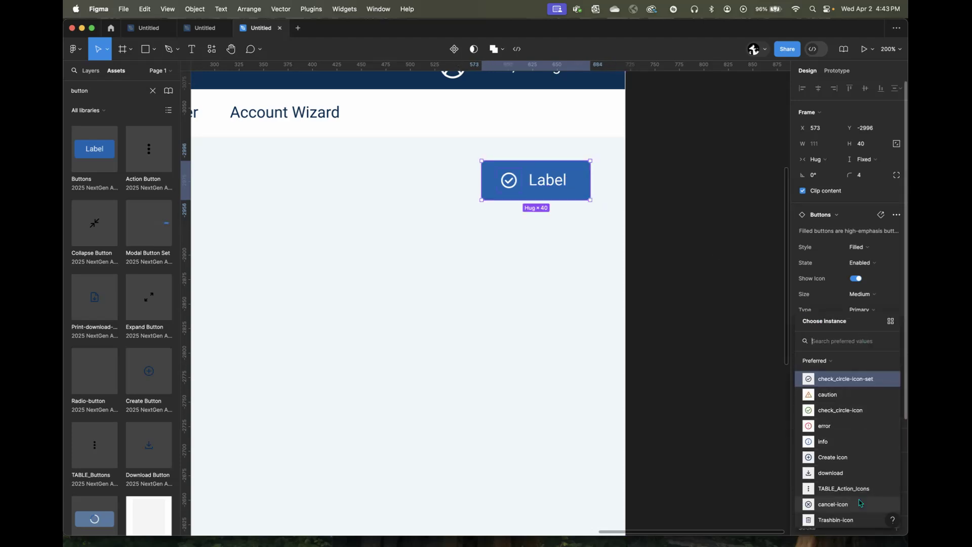
{"action": "key", "text": "Escape"}
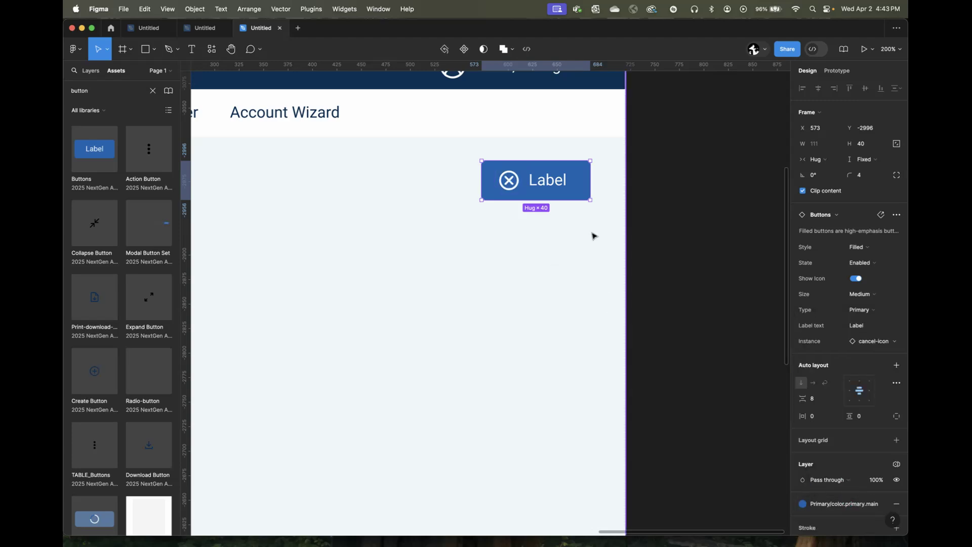
Step: Change the button's label text to "Cancel"
{"action": "double_click", "coordinate": [545, 178]}
{"action": "double_click", "coordinate": [544, 177]}
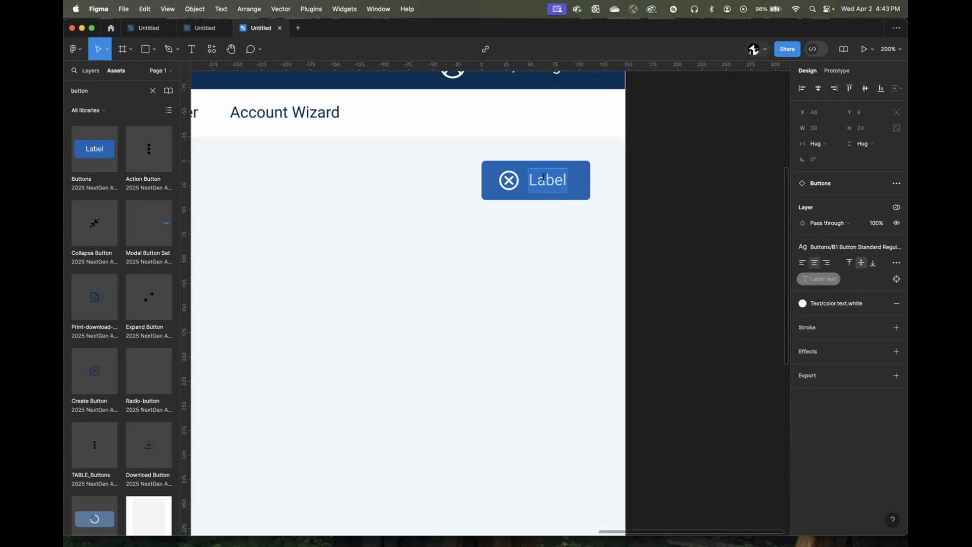
{"action": "type", "text": "Cancie"}
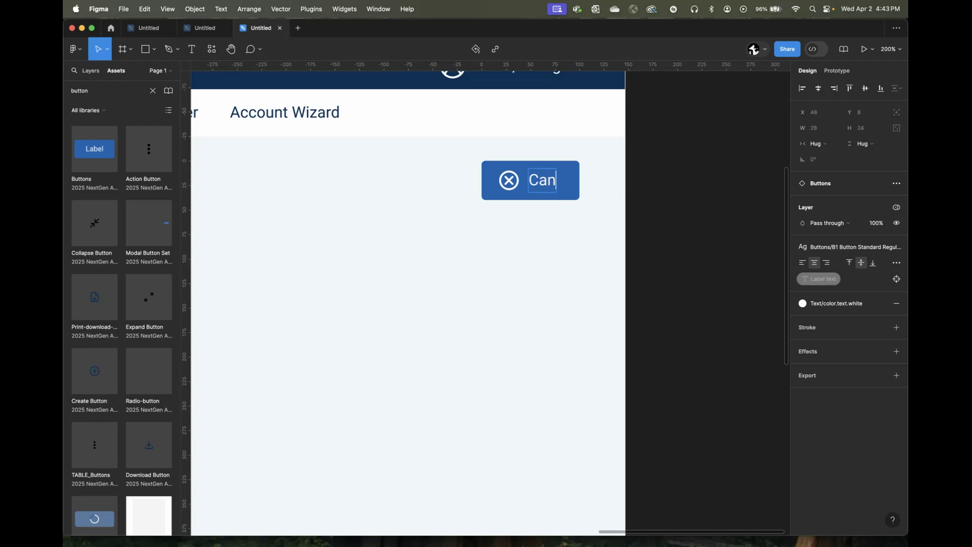
{"action": "key", "text": "BackSpace"}
{"action": "key", "text": "BackSpace"}
{"action": "type", "text": "e"}
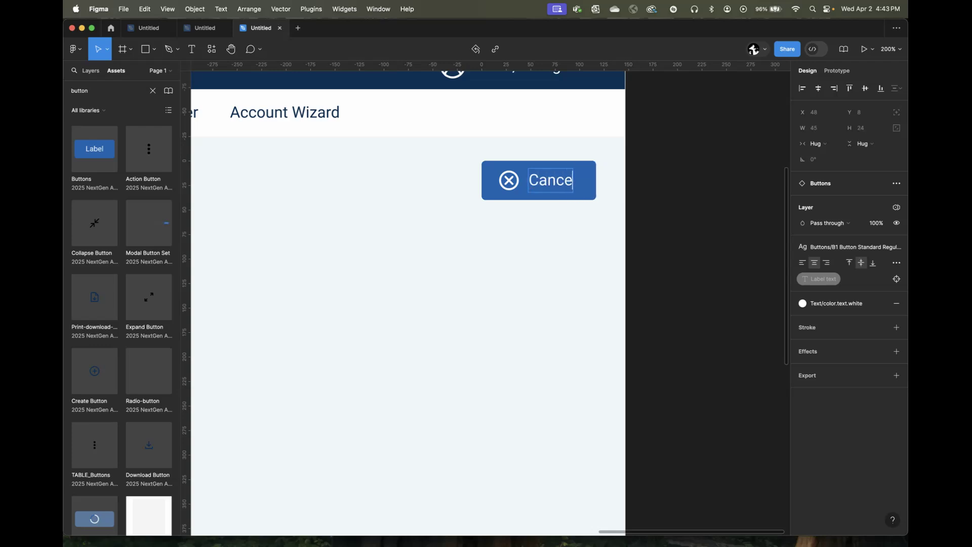
{"action": "type", "text": "l"}
{"action": "left_click", "coordinate": [384, 317]}
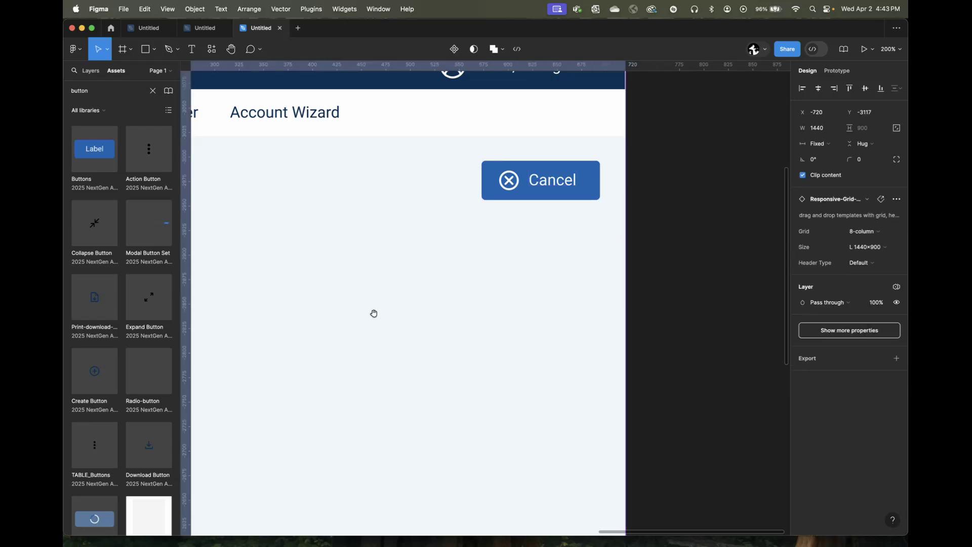
Step: Clear the asset search, collapse the Responsive-Grid-Template-Component group and browse the design system's component categories
{"action": "scroll", "coordinate": [373, 313], "scroll_direction": "left", "scroll_amount": 5}
{"action": "key", "text": "minus"}
{"action": "key", "text": "minus"}
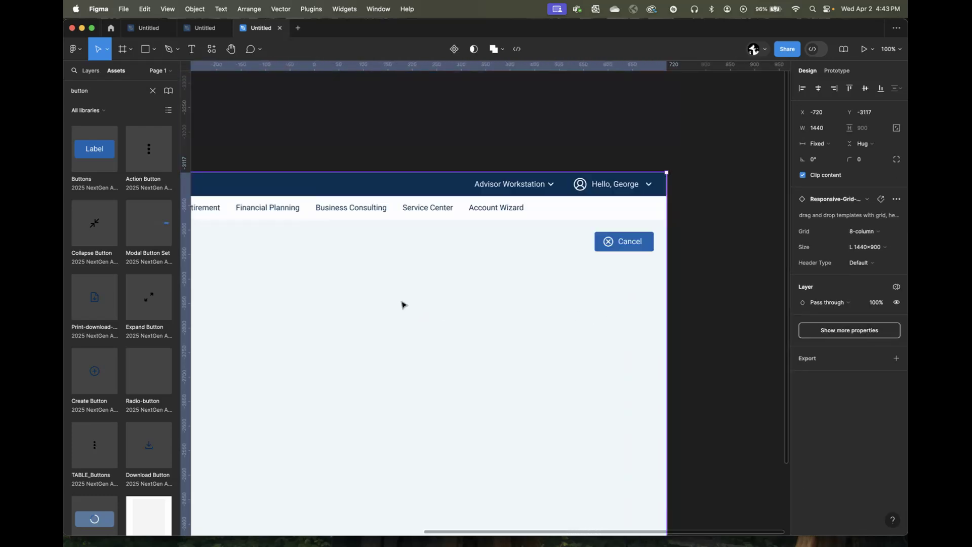
{"action": "left_click_drag", "start_coordinate": [353, 302], "coordinate": [380, 245]}
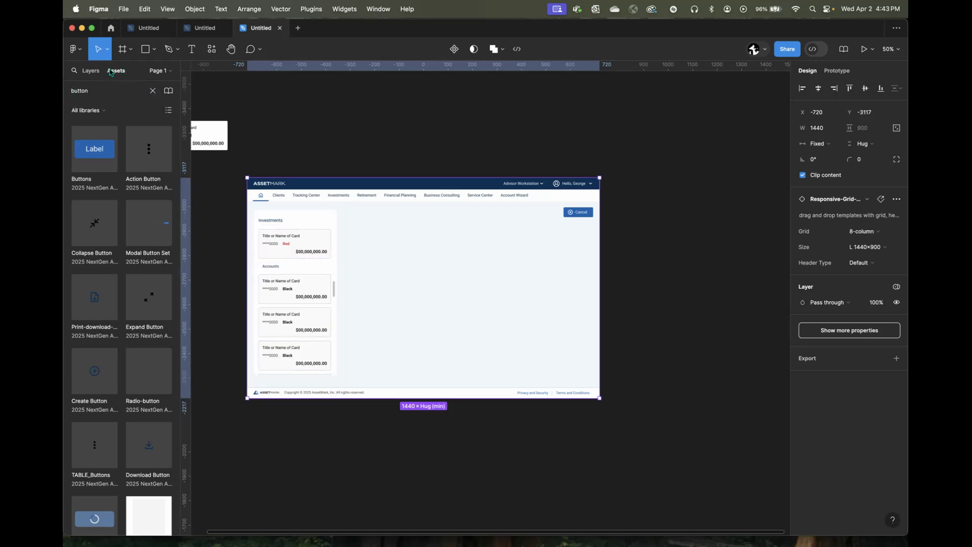
{"action": "left_click", "coordinate": [153, 90]}
{"action": "scroll", "coordinate": [127, 304], "scroll_direction": "down", "scroll_amount": 5}
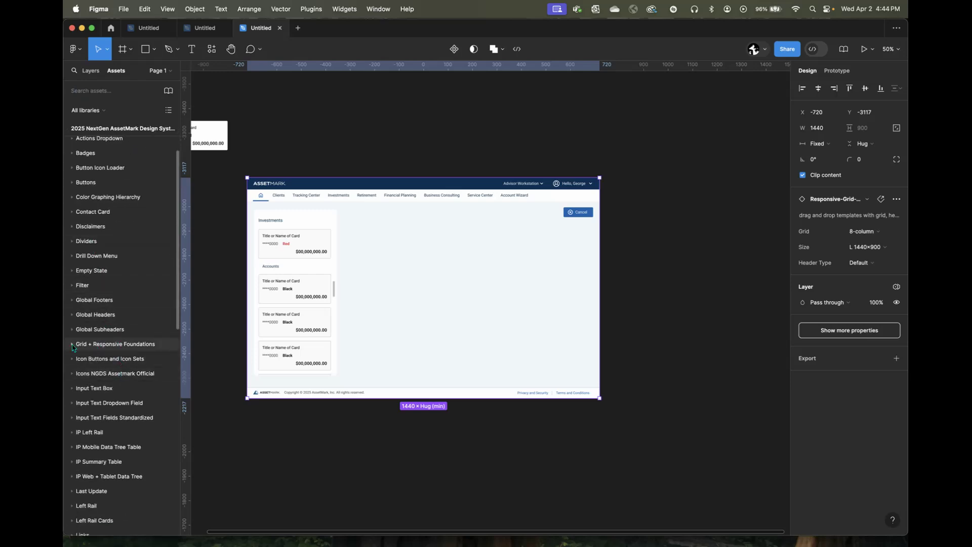
{"action": "key", "text": "Escape"}
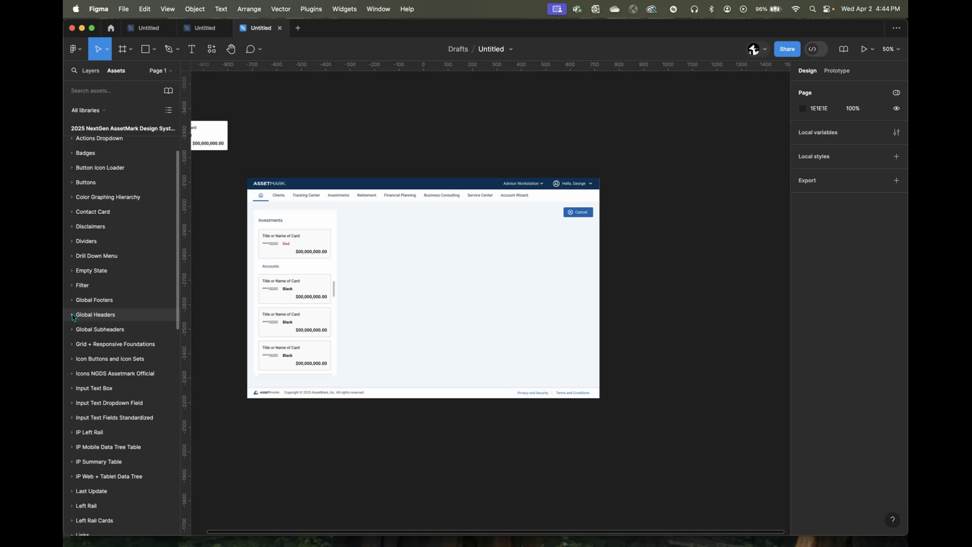
{"action": "left_click", "coordinate": [73, 315]}
{"action": "left_click", "coordinate": [73, 316]}
{"action": "scroll", "coordinate": [118, 396], "scroll_direction": "down", "scroll_amount": 4}
{"action": "scroll", "coordinate": [109, 375], "scroll_direction": "down", "scroll_amount": 3}
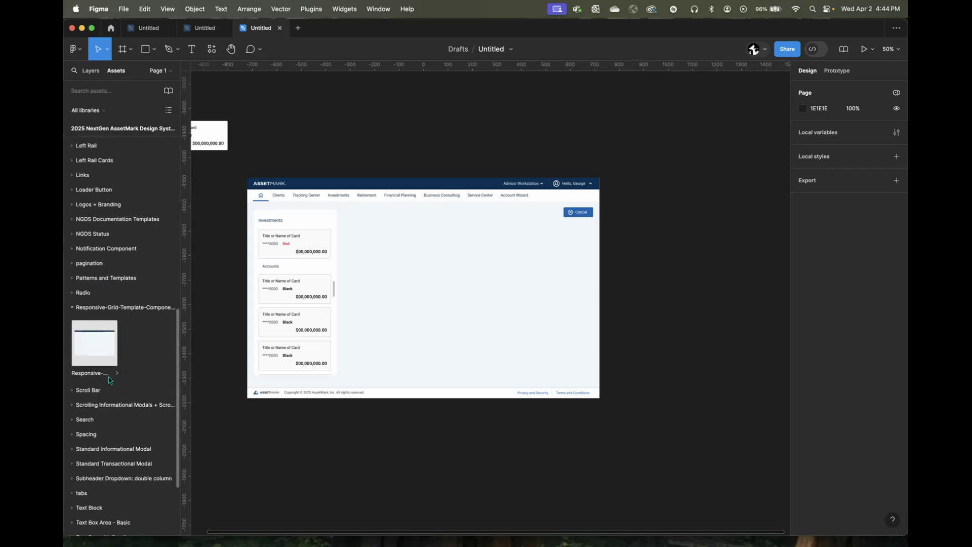
{"action": "left_click", "coordinate": [73, 307]}
{"action": "scroll", "coordinate": [139, 380], "scroll_direction": "down", "scroll_amount": 2}
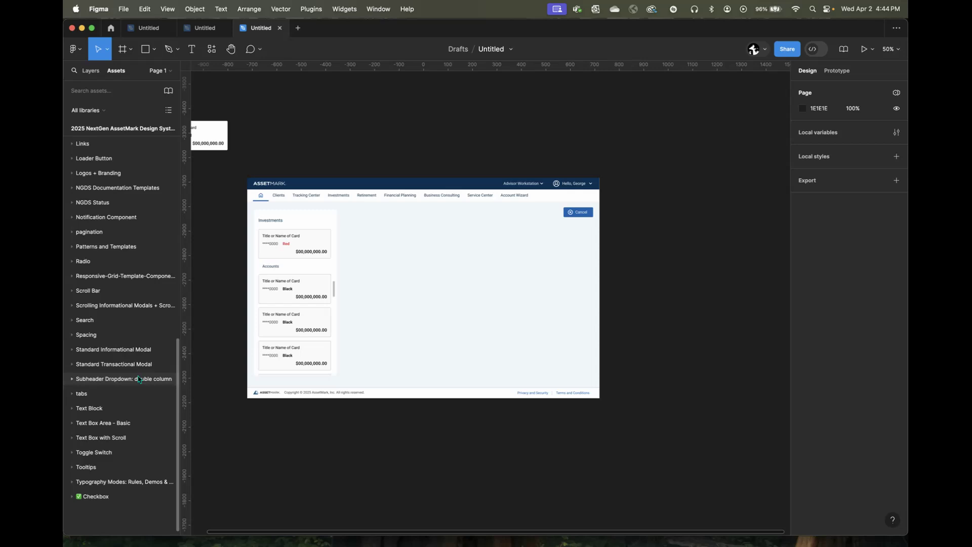
Step: Place a Checkbox component from the design system near the middle of the page, at about X -7, Y -2737
{"action": "scroll", "coordinate": [139, 380], "scroll_direction": "up", "scroll_amount": 5}
{"action": "scroll", "coordinate": [139, 380], "scroll_direction": "down", "scroll_amount": 5}
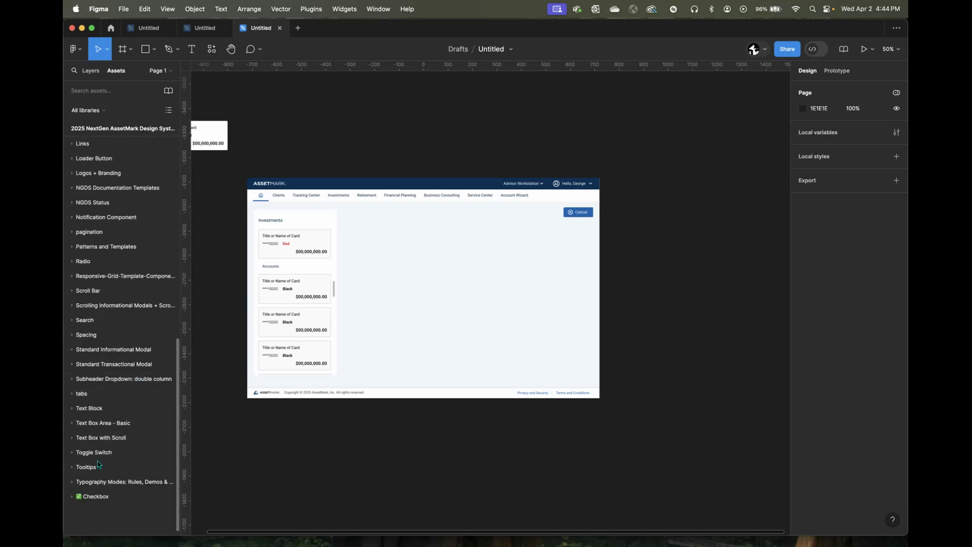
{"action": "left_click", "coordinate": [90, 497]}
{"action": "left_click_drag", "start_coordinate": [103, 514], "coordinate": [433, 259]}
{"action": "left_click", "coordinate": [497, 258]}
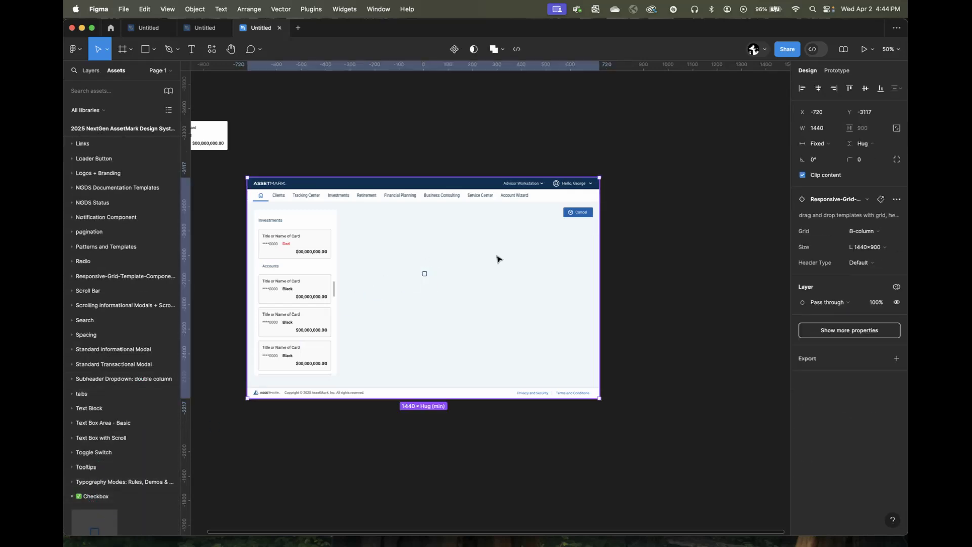
Step: Set the checkbox's STATE to Error and move it below the Cancel button, to about X 549, Y -2893
{"action": "left_click", "coordinate": [425, 274]}
{"action": "left_click", "coordinate": [859, 216]}
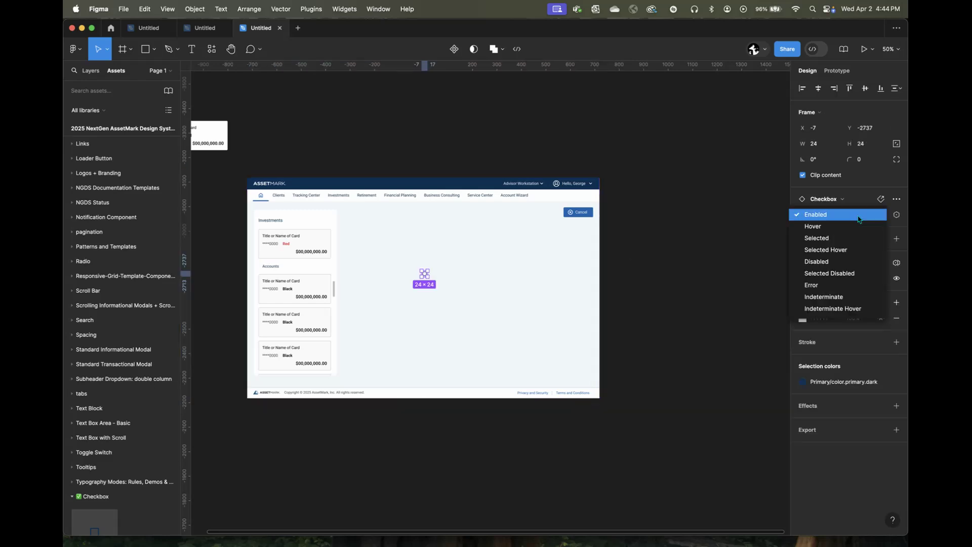
{"action": "left_click", "coordinate": [835, 285]}
{"action": "left_click", "coordinate": [514, 288]}
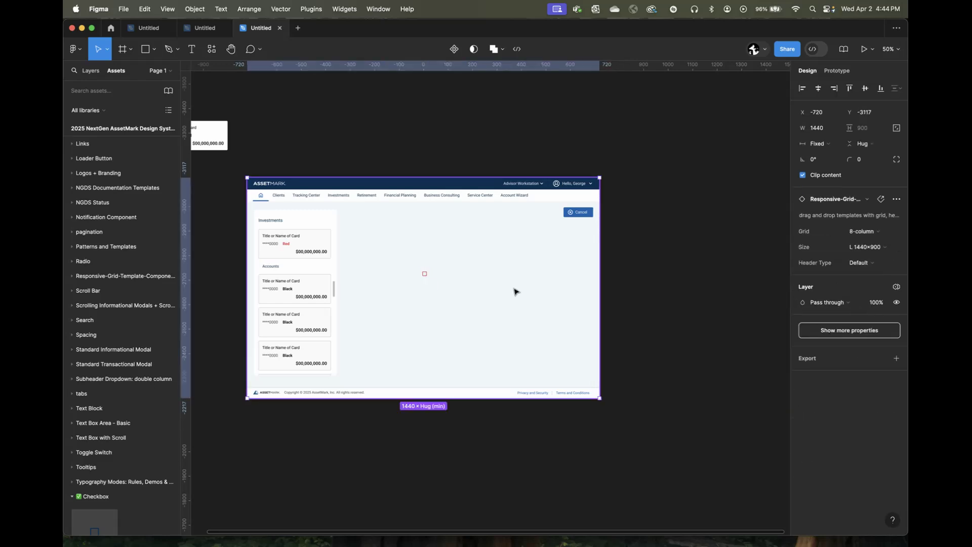
{"action": "left_click", "coordinate": [425, 276]}
{"action": "left_click_drag", "start_coordinate": [425, 276], "coordinate": [561, 237]}
Step: Browse the libraries offered to the file and by teams, and limit the team list to enabled libraries only
{"action": "left_click", "coordinate": [167, 91]}
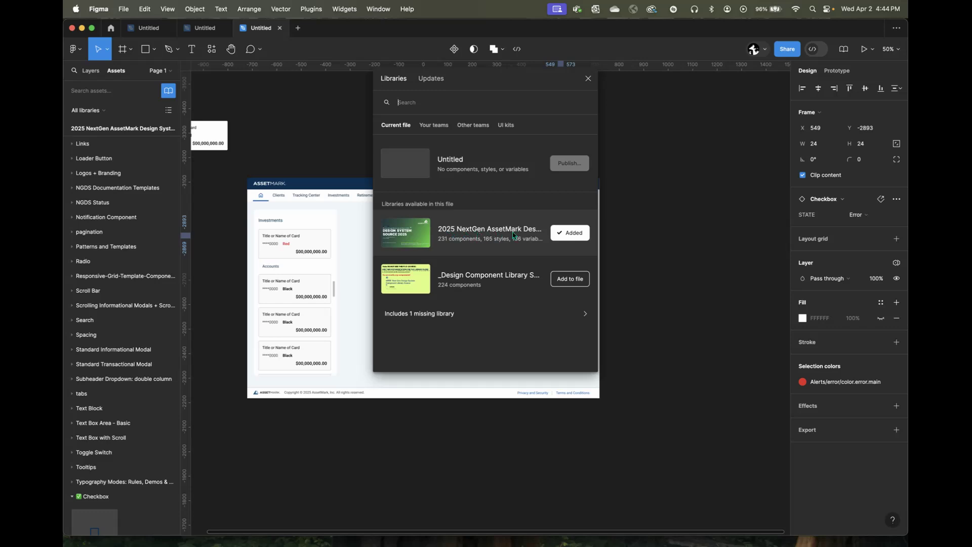
{"action": "left_click", "coordinate": [439, 126]}
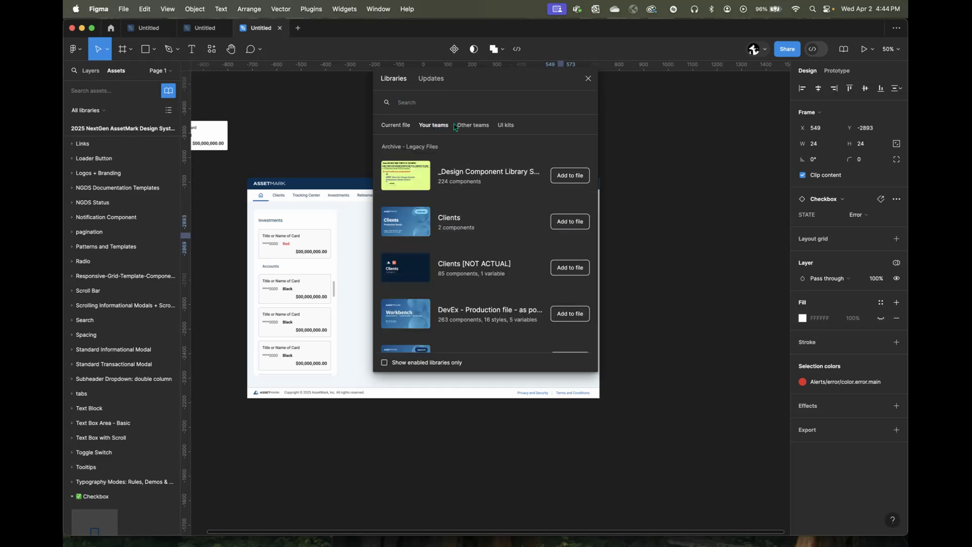
{"action": "left_click", "coordinate": [469, 126]}
{"action": "left_click", "coordinate": [405, 125]}
{"action": "left_click", "coordinate": [433, 125]}
{"action": "scroll", "coordinate": [488, 300], "scroll_direction": "down", "scroll_amount": 5}
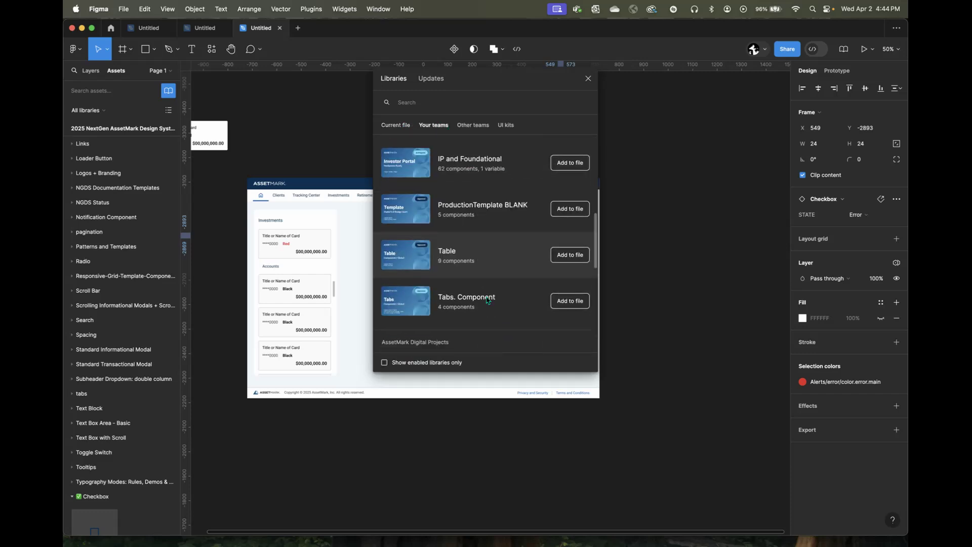
{"action": "scroll", "coordinate": [487, 301], "scroll_direction": "down", "scroll_amount": 3}
{"action": "left_click", "coordinate": [385, 363]}
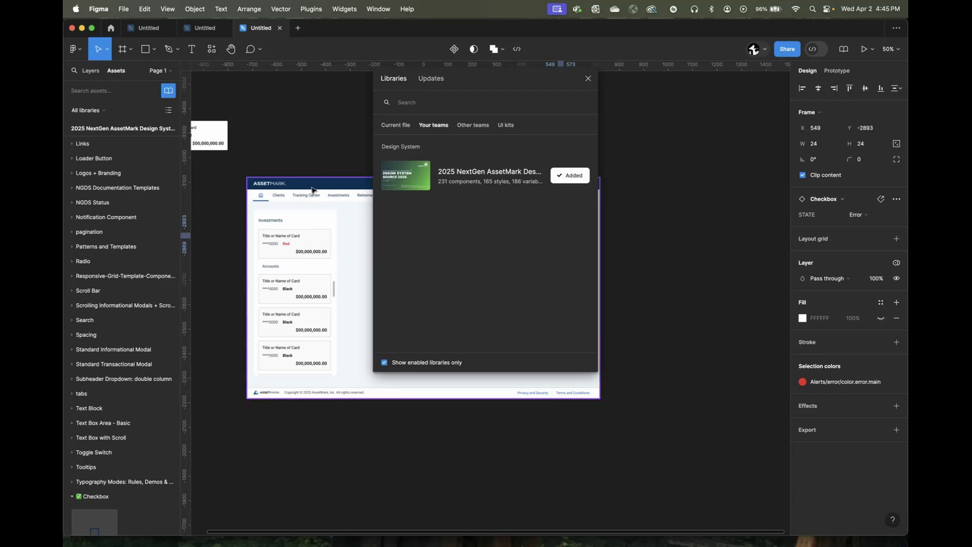
Step: Remove the 2025 NextGen AssetMark Design System library from the file, select the page's left rail and return to the file's assets
{"action": "left_click", "coordinate": [576, 179]}
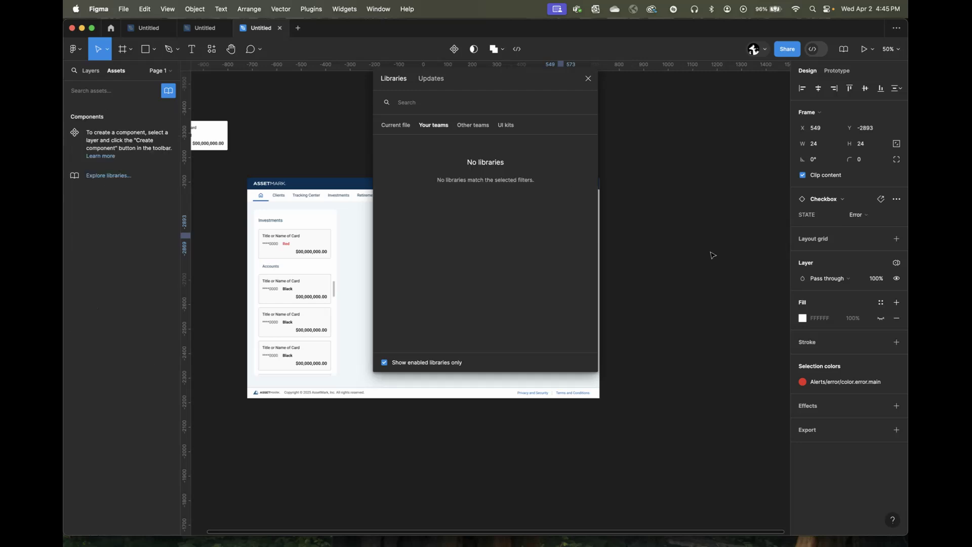
{"action": "left_click", "coordinate": [297, 246]}
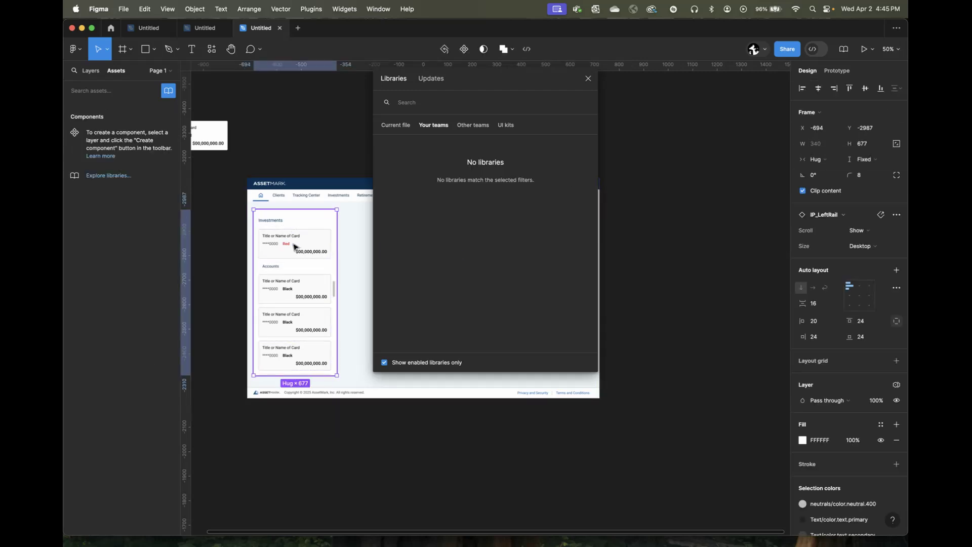
{"action": "left_click", "coordinate": [164, 96]}
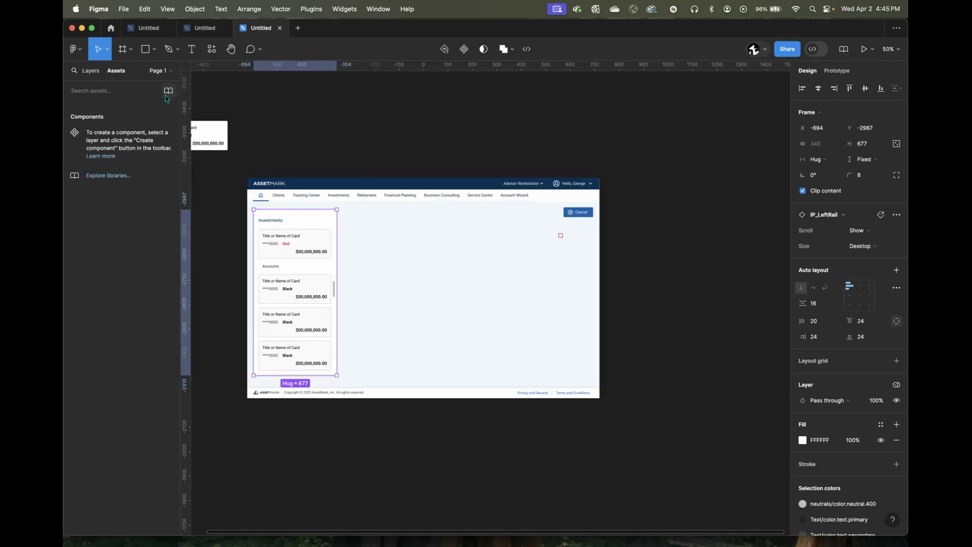
{"action": "left_click", "coordinate": [91, 71]}
{"action": "left_click", "coordinate": [116, 71]}
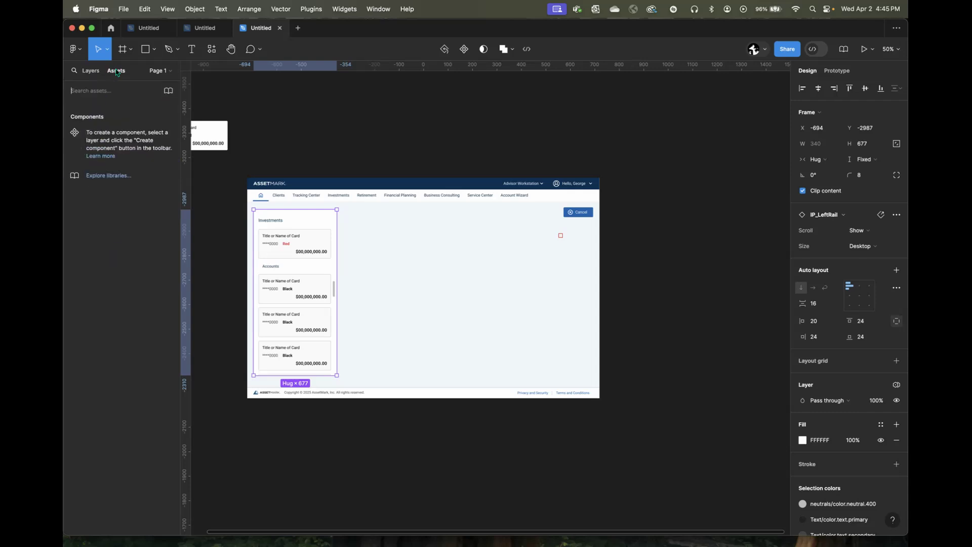
Step: Add the 2025 NextGen AssetMark Design System library back to the file from its available libraries
{"action": "left_click", "coordinate": [169, 92]}
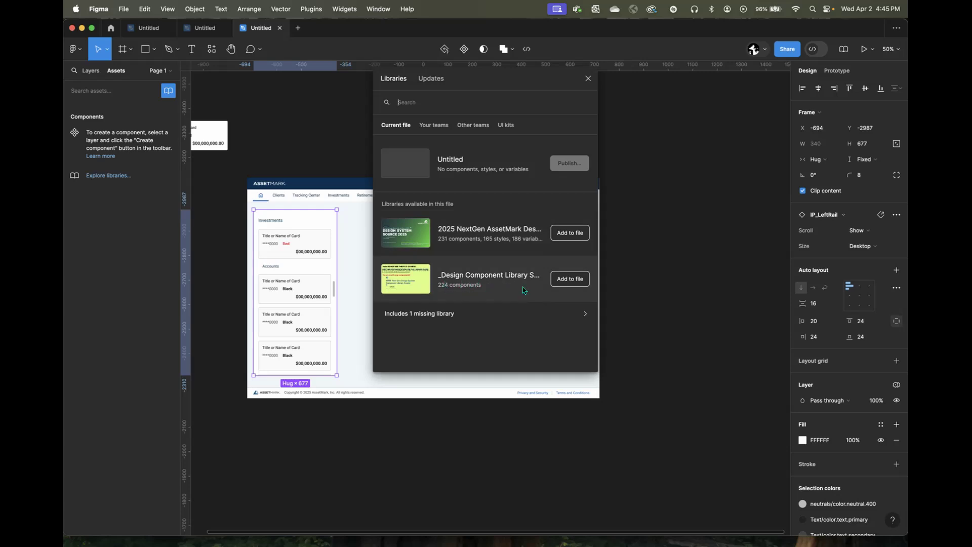
{"action": "left_click", "coordinate": [581, 237]}
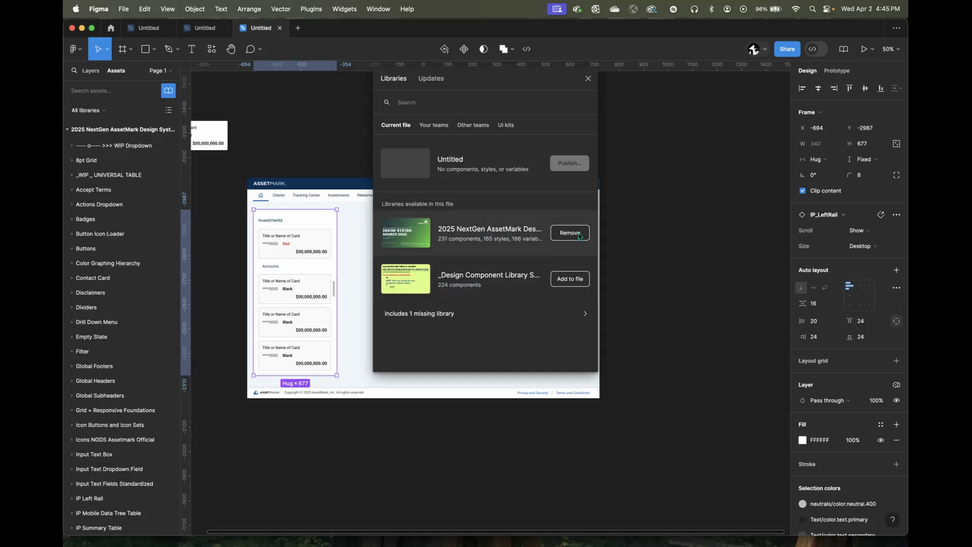
{"action": "left_click", "coordinate": [688, 269]}
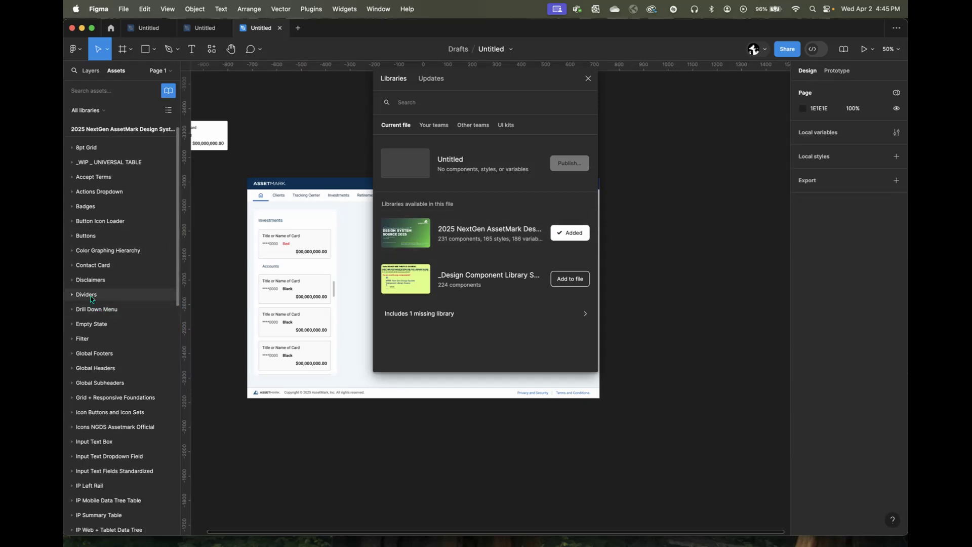
Step: Place a Dividers component in the page's content area and extend it leftward close to the left rail
{"action": "left_click", "coordinate": [90, 296]}
{"action": "left_click", "coordinate": [92, 321]}
{"action": "left_click_drag", "start_coordinate": [92, 321], "coordinate": [583, 292]}
{"action": "left_click_drag", "start_coordinate": [445, 291], "coordinate": [348, 292]}
{"action": "left_click", "coordinate": [429, 259]}
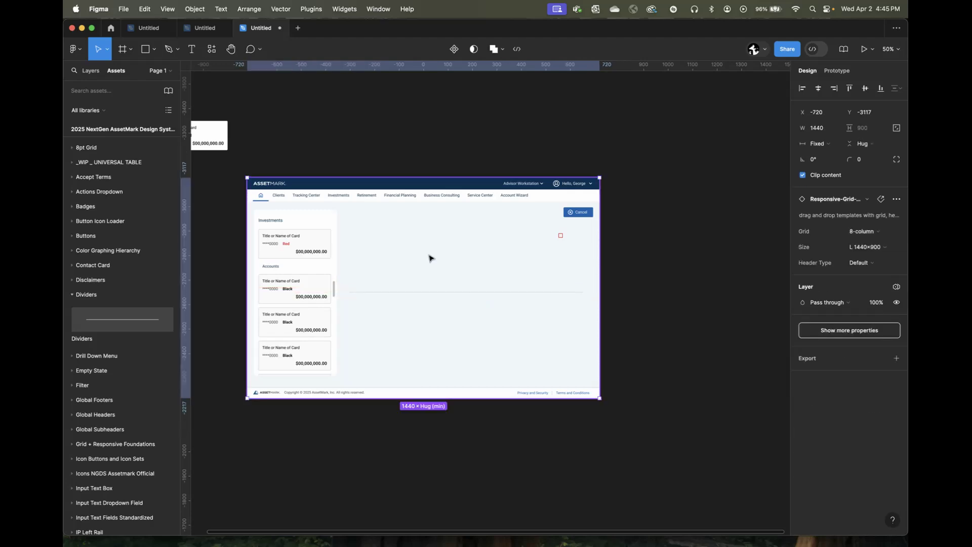
{"action": "mouse_move", "coordinate": [489, 294]}
{"action": "left_mouse_down"}
{"action": "mouse_move", "coordinate": [487, 334]}
{"action": "mouse_move", "coordinate": [490, 295]}
{"action": "left_mouse_up"}
{"action": "left_click", "coordinate": [659, 257]}
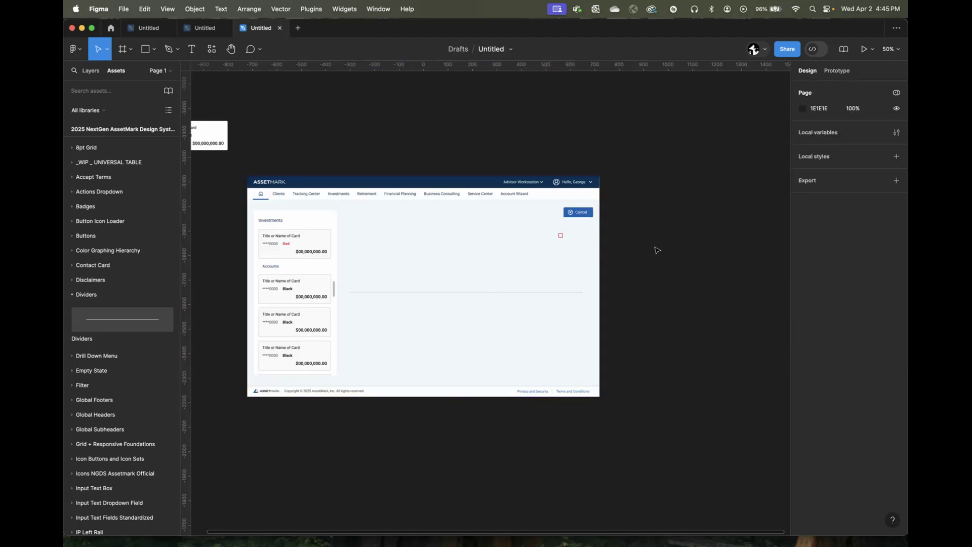
Step: View the file's library manager from the assets area and again from the file-level controls, closing it each time
{"action": "left_click", "coordinate": [167, 94]}
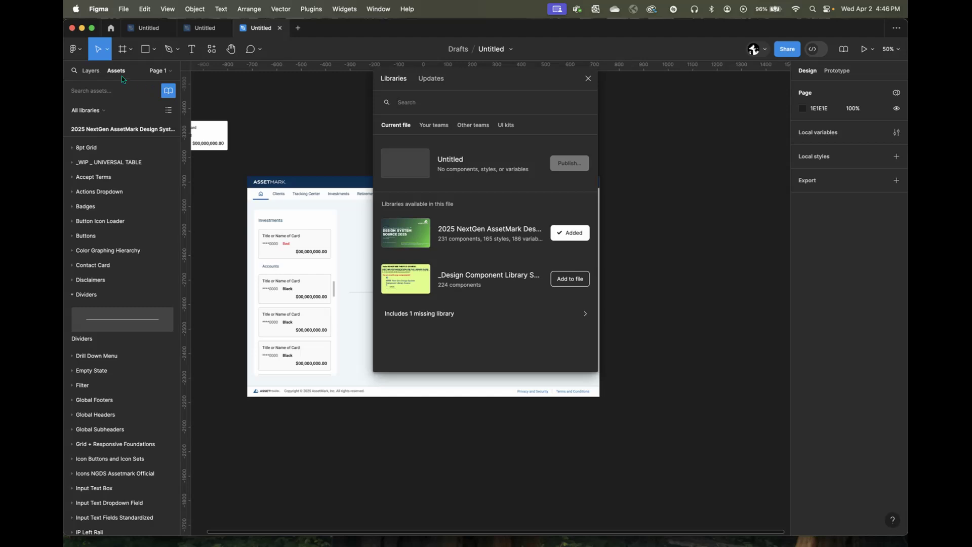
{"action": "left_click", "coordinate": [588, 78]}
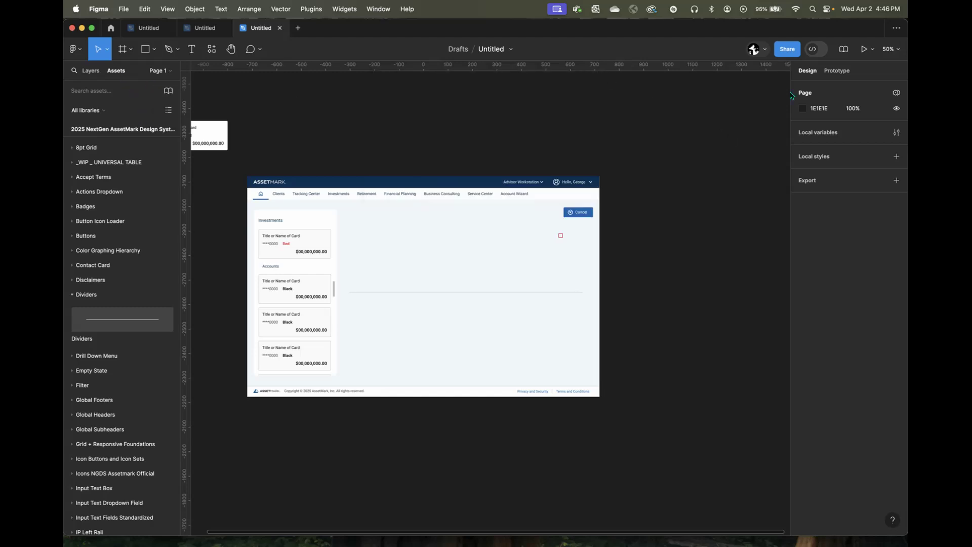
{"action": "left_click", "coordinate": [844, 49]}
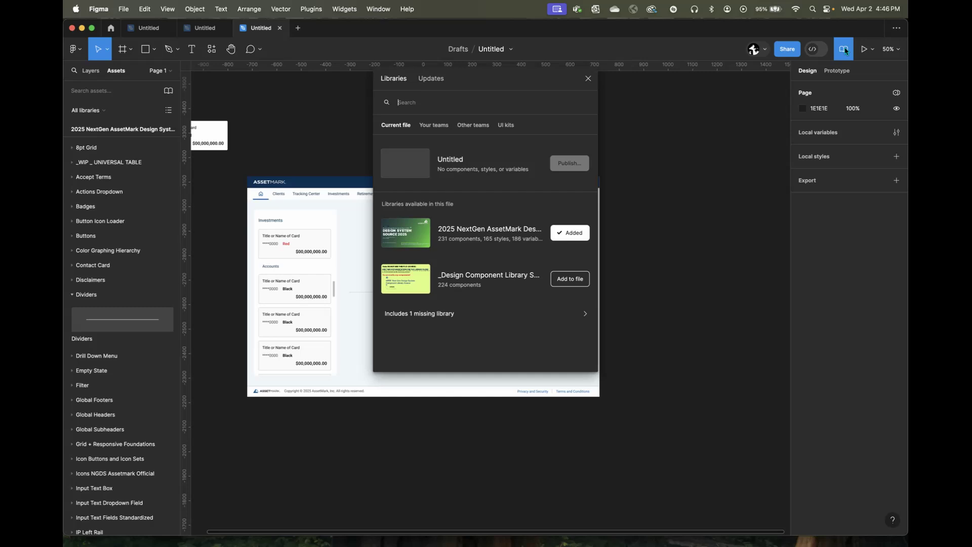
{"action": "left_click", "coordinate": [593, 81]}
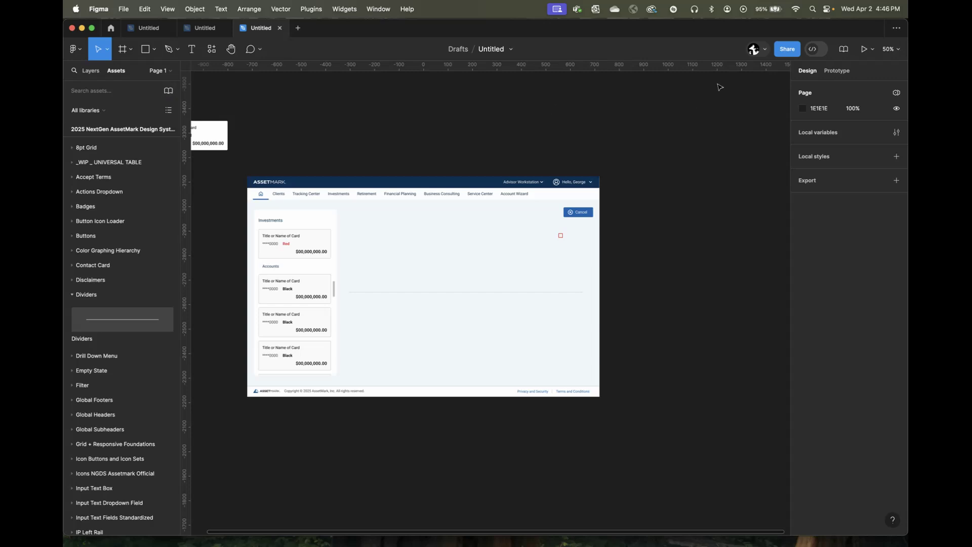
Step: Examine the variable collections, styles and components in the 2025 NextGen AssetMark Design System library's details
{"action": "left_click", "coordinate": [843, 49]}
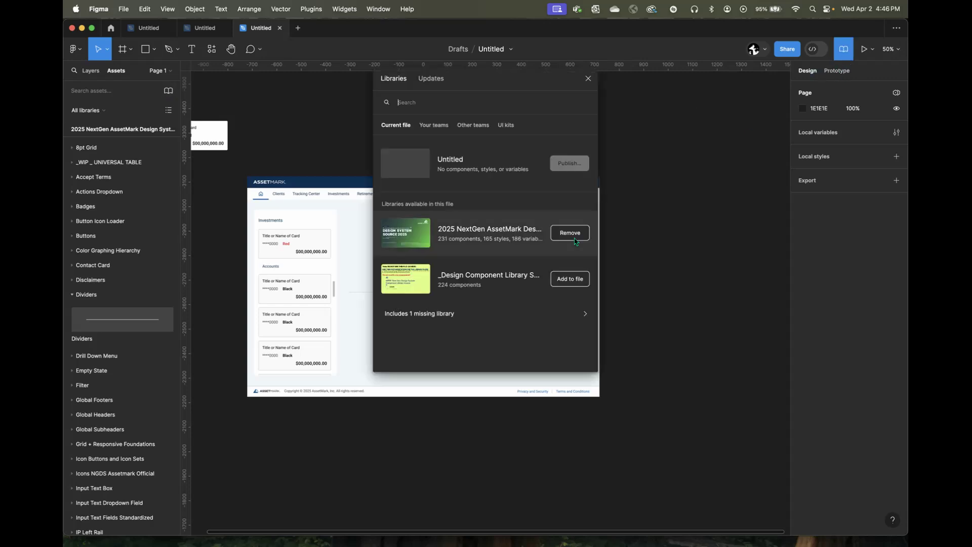
{"action": "left_click", "coordinate": [427, 243]}
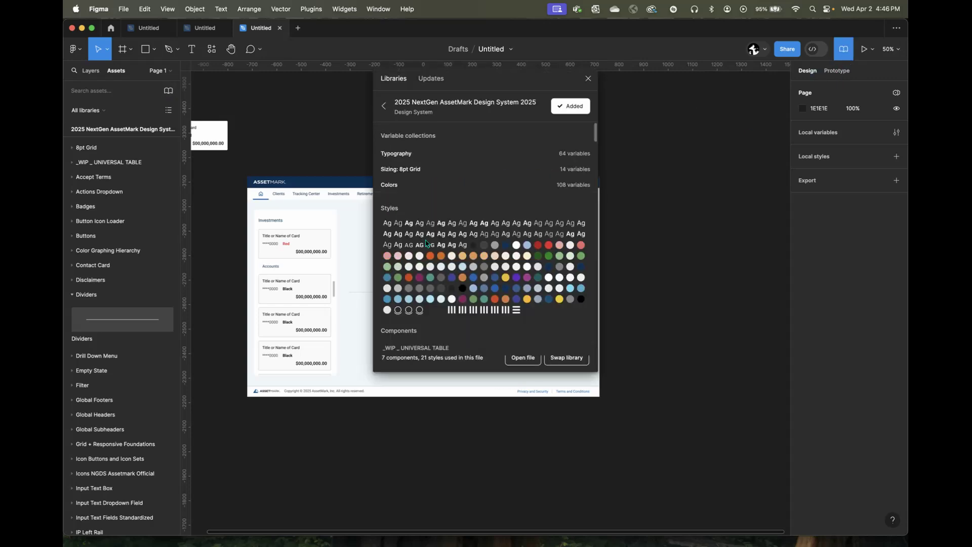
{"action": "scroll", "coordinate": [573, 286], "scroll_direction": "down", "scroll_amount": 5}
{"action": "scroll", "coordinate": [573, 286], "scroll_direction": "up", "scroll_amount": 5}
{"action": "scroll", "coordinate": [486, 238], "scroll_direction": "down", "scroll_amount": 1}
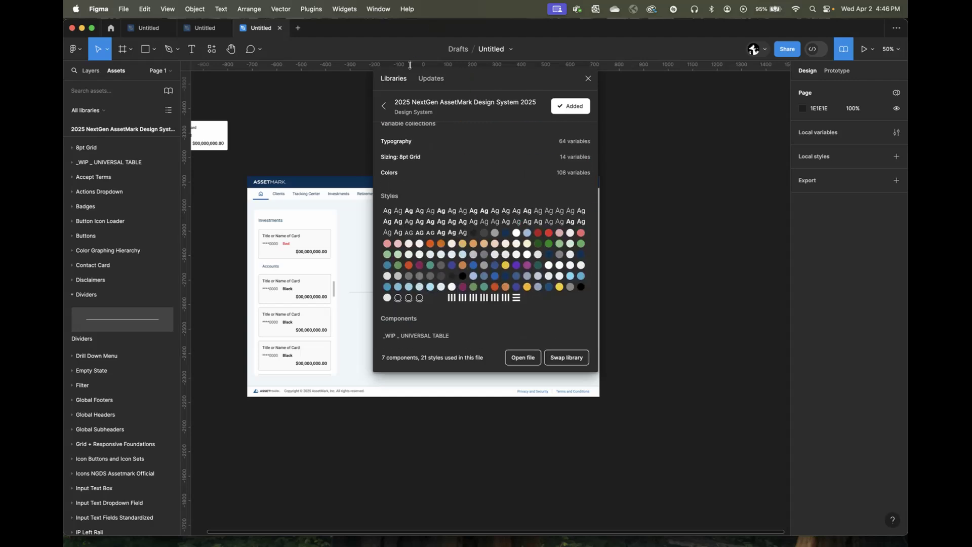
Step: Check for library updates on the current page and on all pages, and close the library manager
{"action": "left_click", "coordinate": [435, 80]}
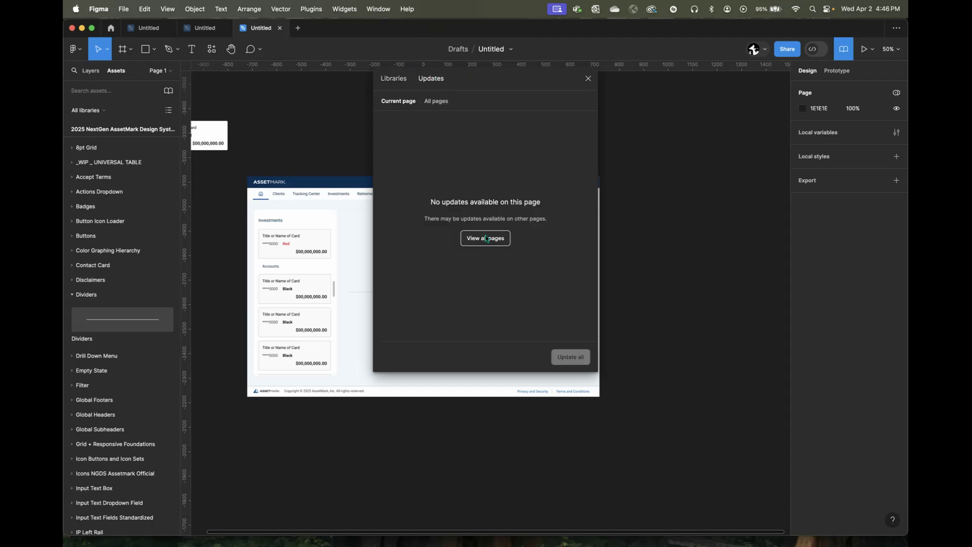
{"action": "left_click", "coordinate": [440, 102]}
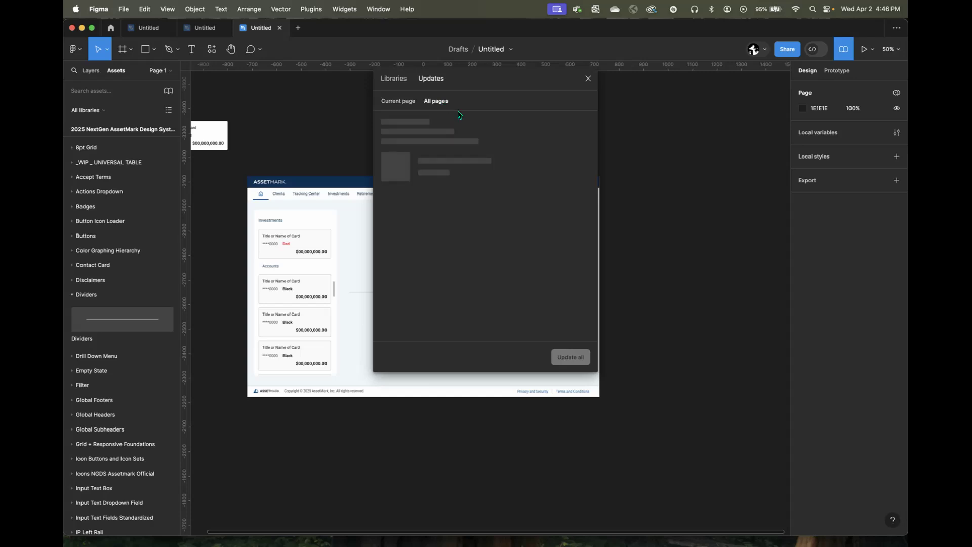
{"action": "left_click", "coordinate": [394, 80]}
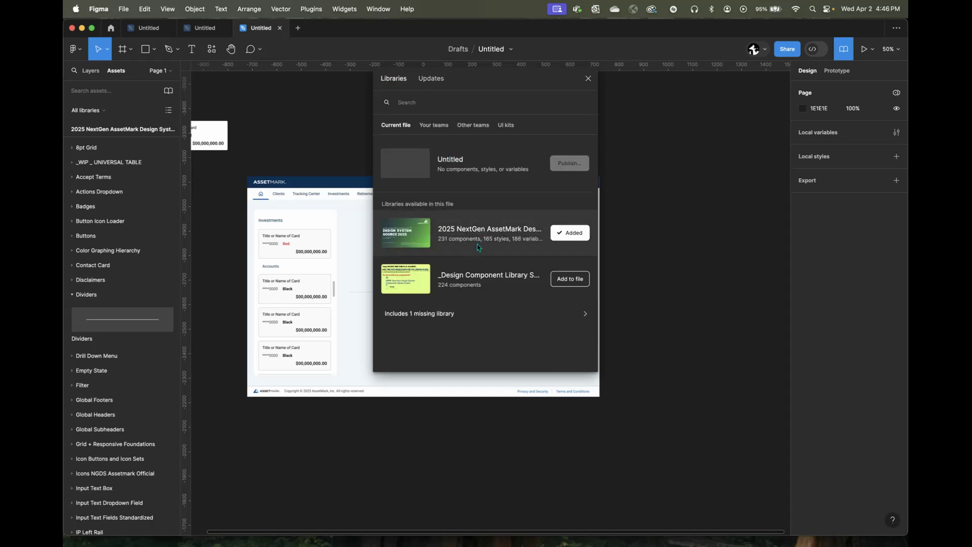
{"action": "left_click", "coordinate": [436, 79]}
{"action": "left_click", "coordinate": [588, 78]}
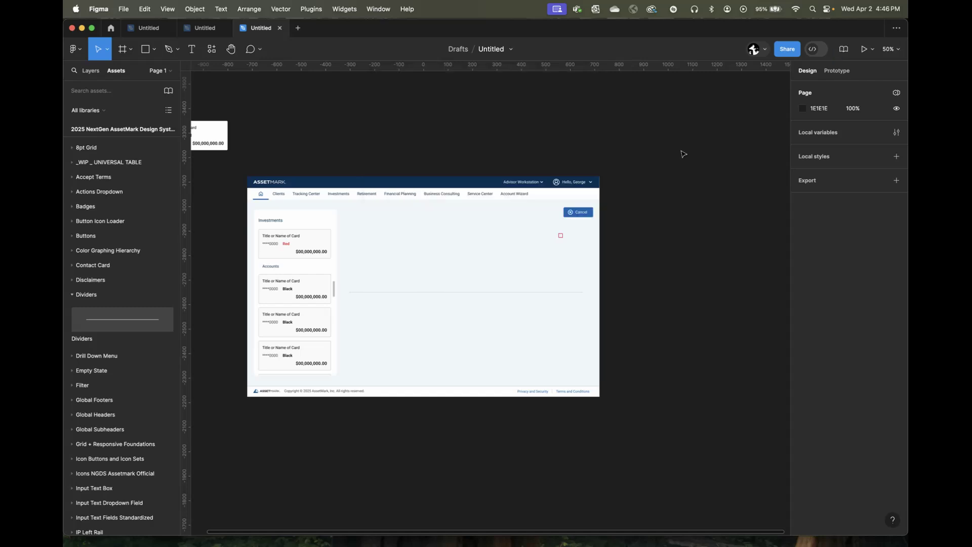